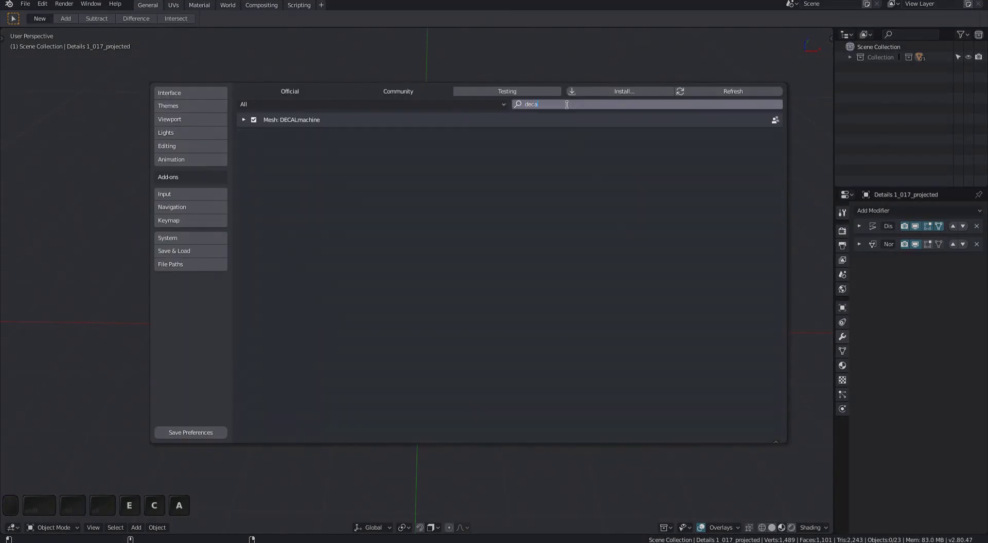
- Filter the add-ons by "deca" and expand the DECALmachine add-on's details and preferences
key(Return)
click(243, 121)
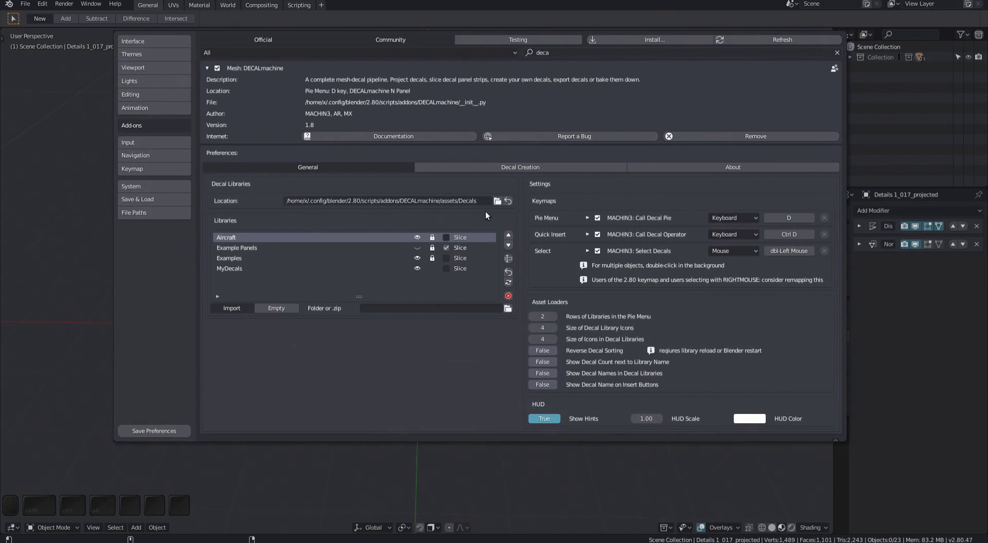
- Set the decal libraries location to /home/x/AnotherFolder and reset it to the default location
click(497, 201)
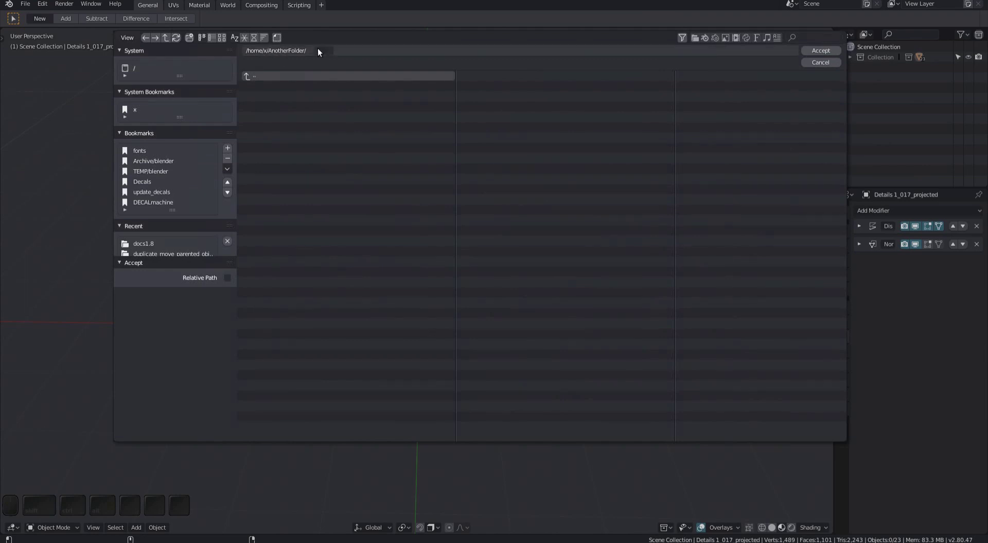
click(821, 50)
middle_drag(377, 365, 372, 384)
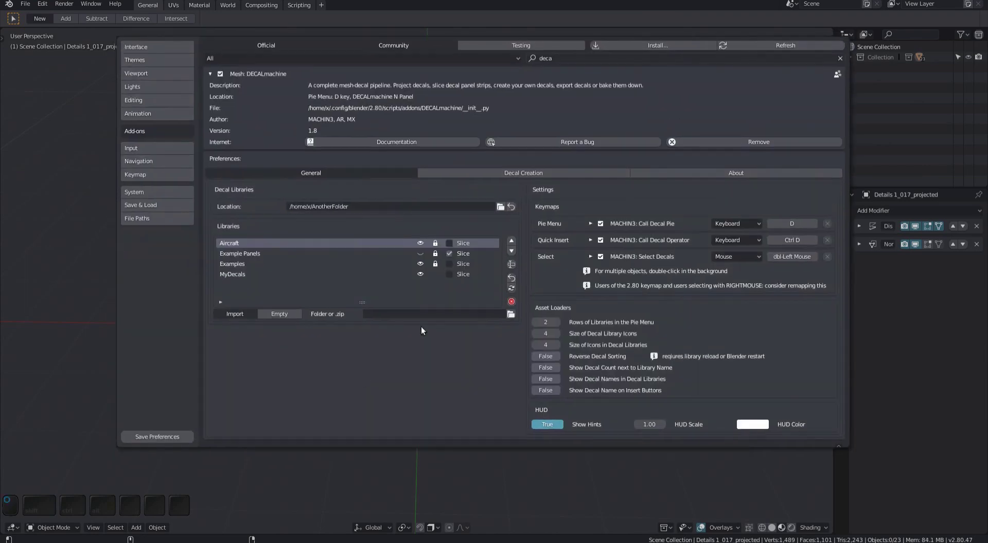
click(512, 207)
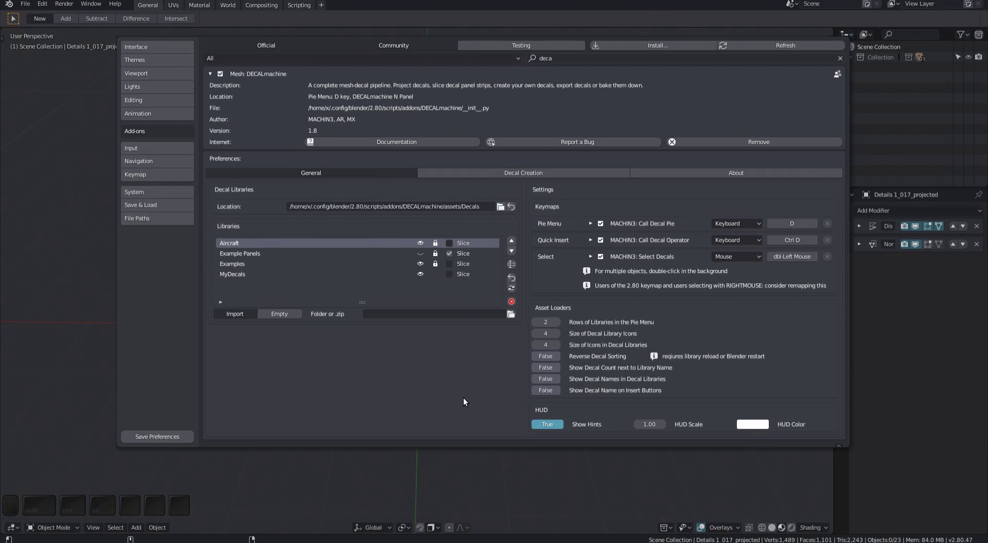
- Make the Example Panels library visible in the decal pie menu and check the menu in the viewport
super+drag(463, 398, 493, 399)
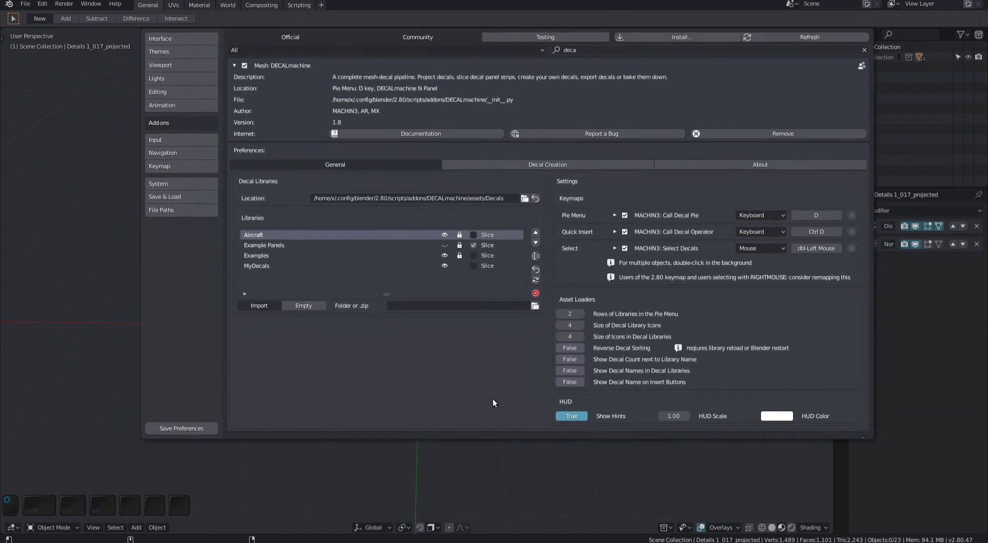
super+drag(264, 272, 323, 283)
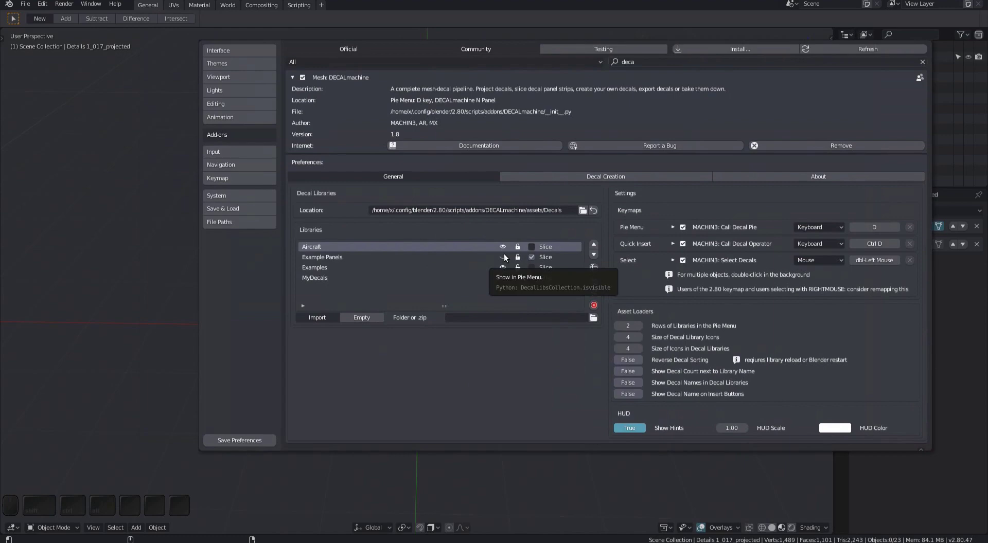
super+drag(225, 396, 515, 390)
shift+middle_drag(302, 315, 205, 346)
key(d)
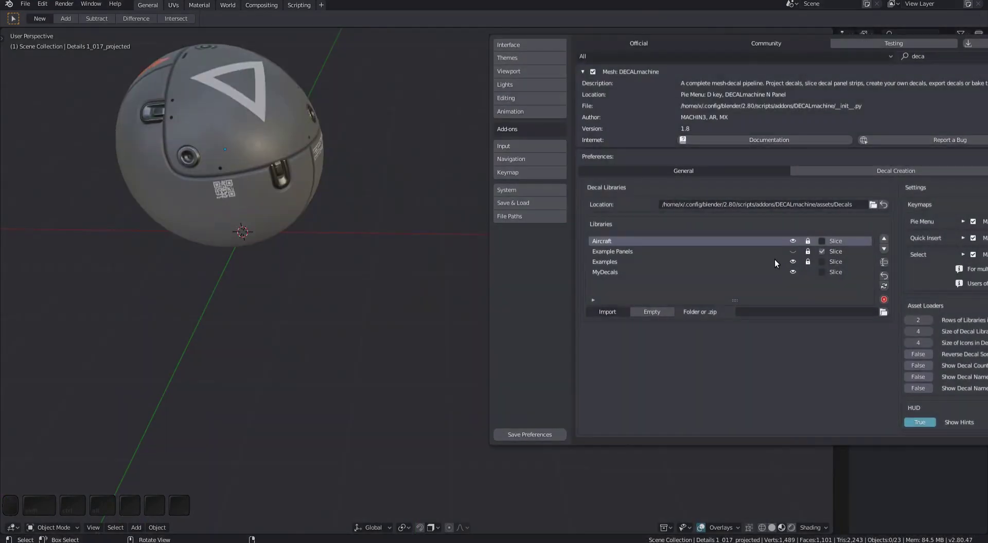
click(793, 251)
key(d)
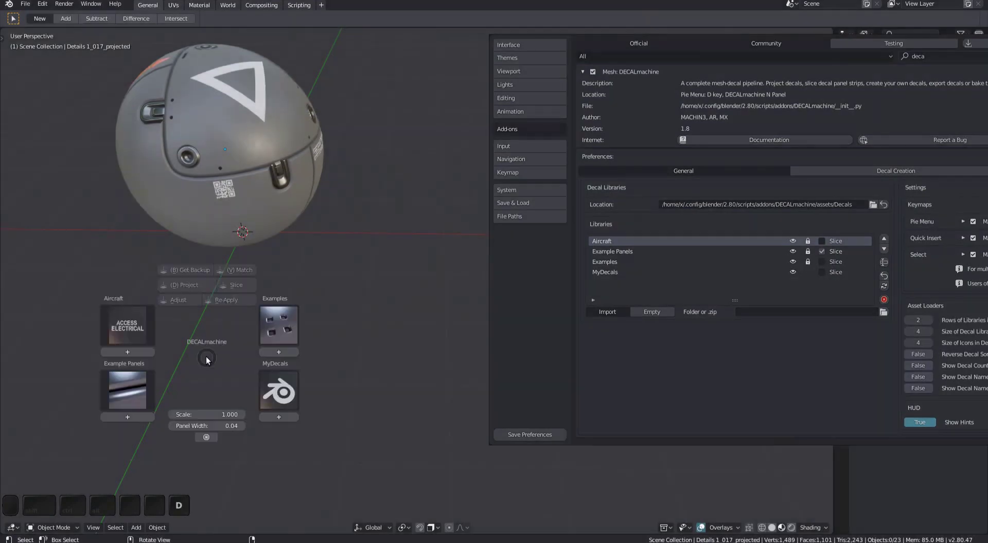
key(Escape)
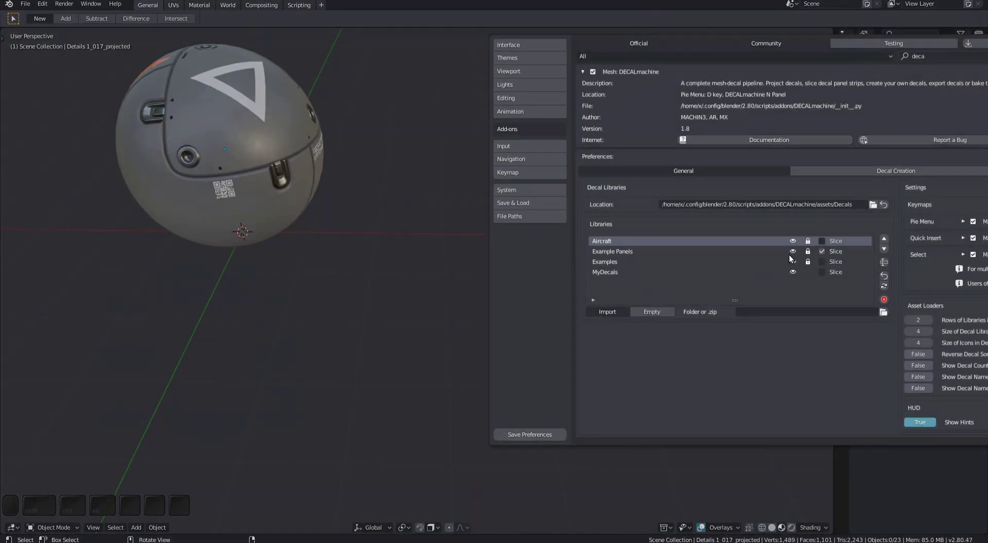
- Hide the Example Panels library from the decal pie menu and check the menu again
click(792, 253)
super+drag(685, 360, 668, 389)
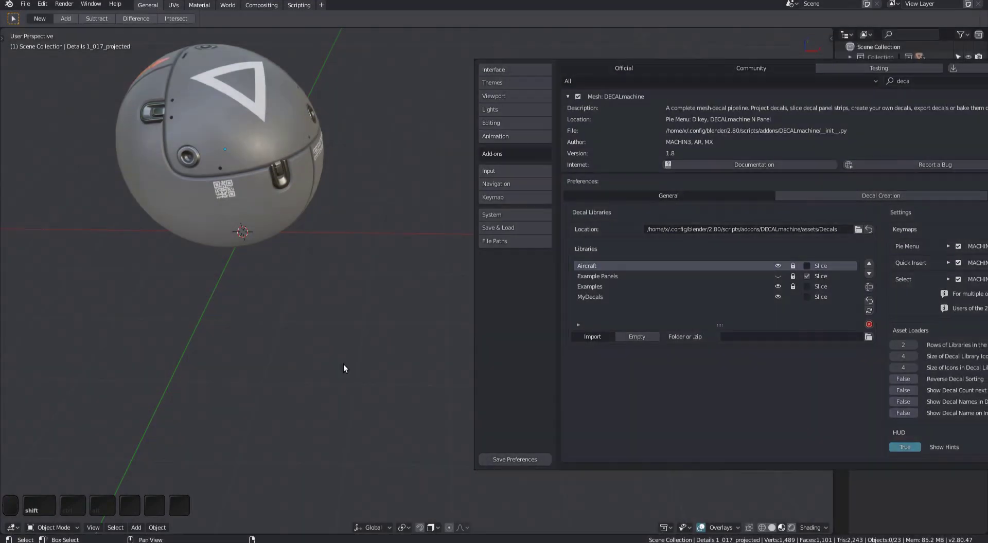
shift+middle_drag(344, 364, 370, 316)
super+drag(741, 405, 735, 362)
key(d)
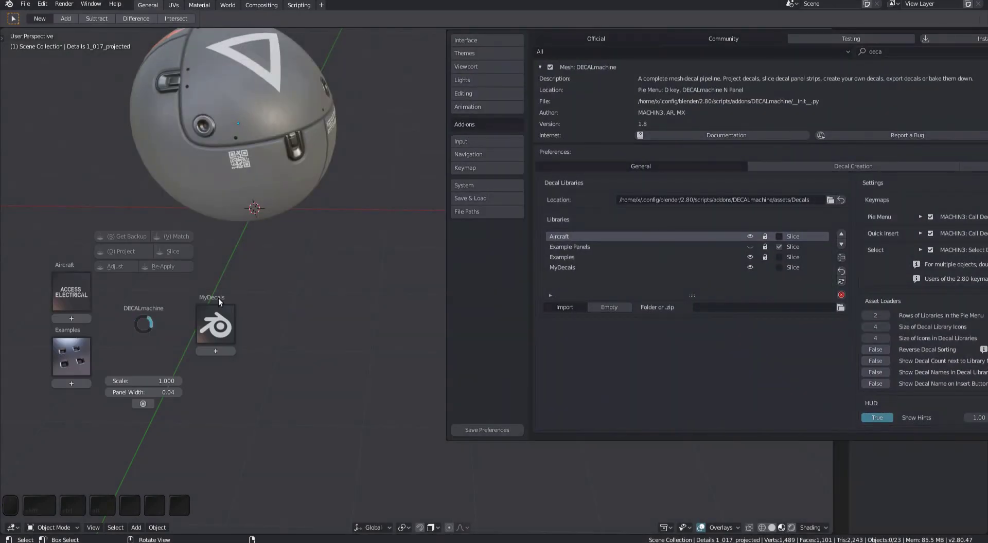
key(Escape)
- Move the MyDecals library to the top of the library list and check the order in the decal pie menu
click(562, 269)
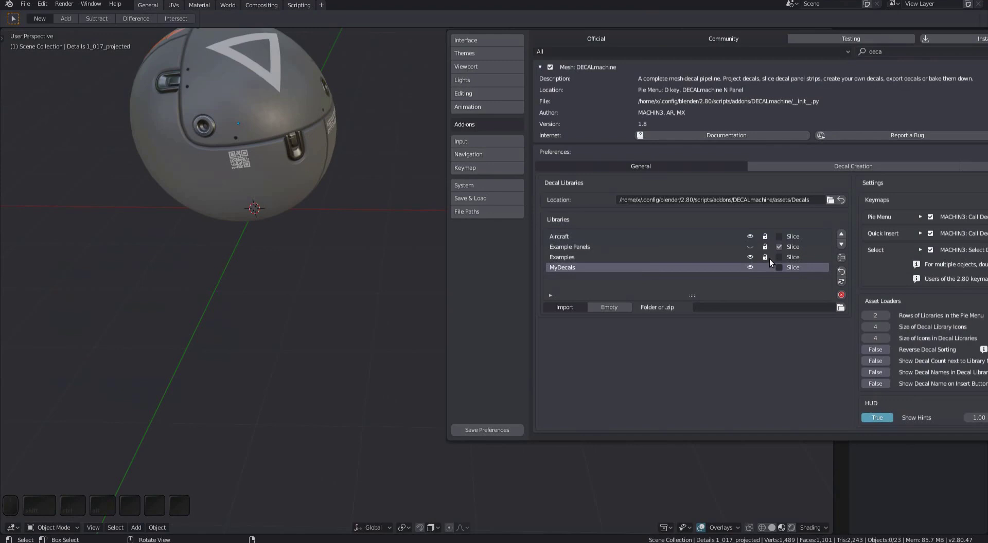
click(842, 234)
click(841, 234)
click(841, 234)
shift+middle_drag(142, 332, 187, 320)
key(d)
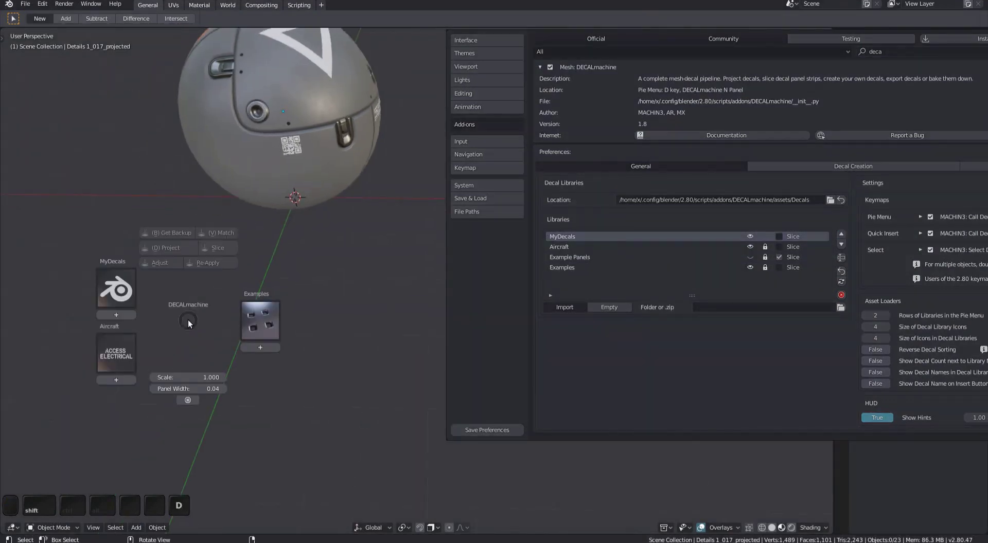
key(Escape)
- Move the Examples library up to second place, directly below MyDecals, and check the decal pie menu
click(562, 268)
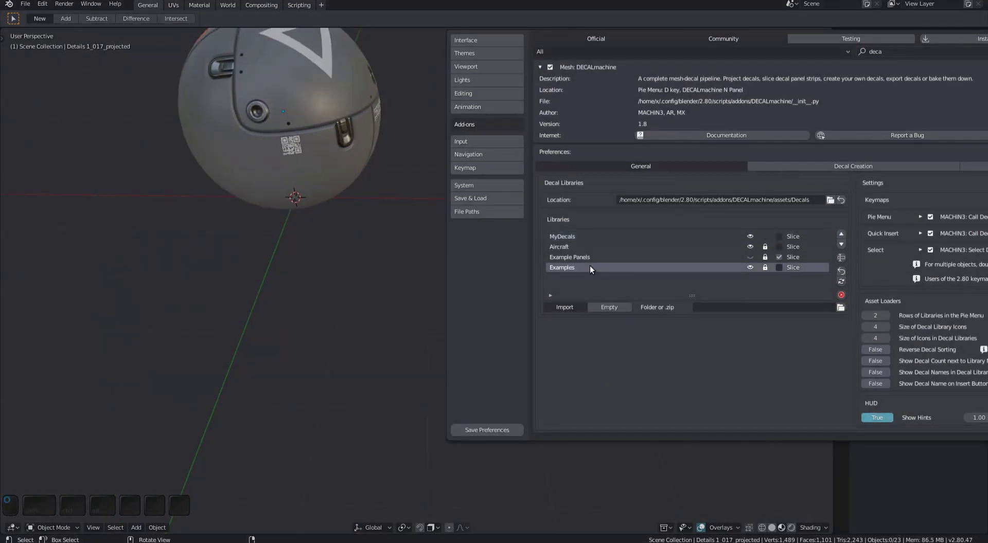
click(841, 234)
click(841, 234)
shift+middle_drag(68, 337, 113, 312)
key(d)
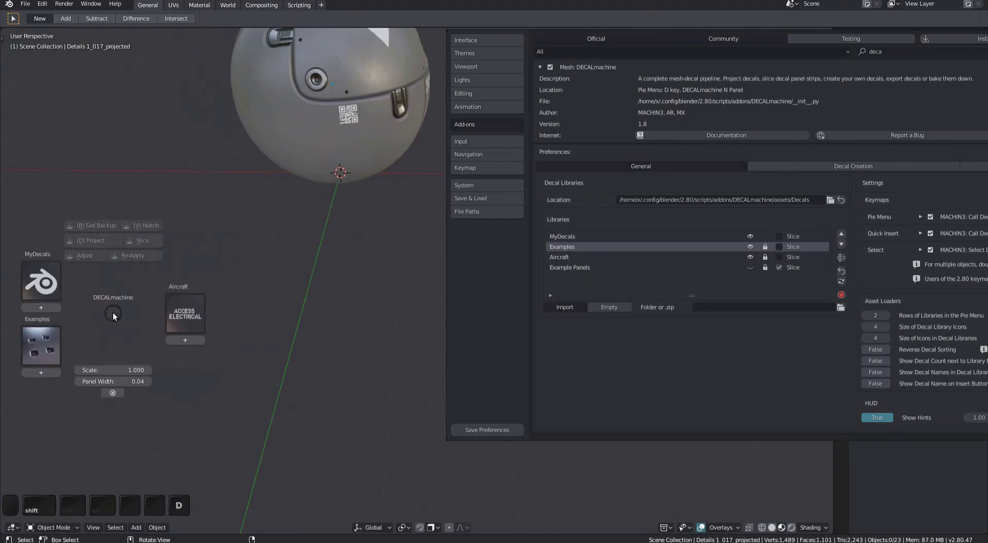
key(Escape)
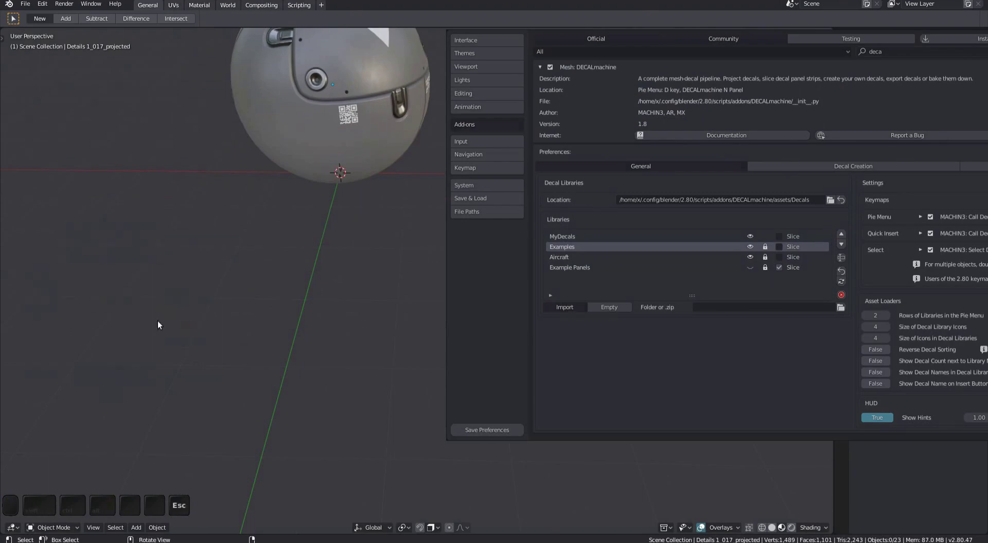
- Rename the MyDecals library to CustomMade and check its name in the decal pie menu
super+drag(701, 356, 521, 358)
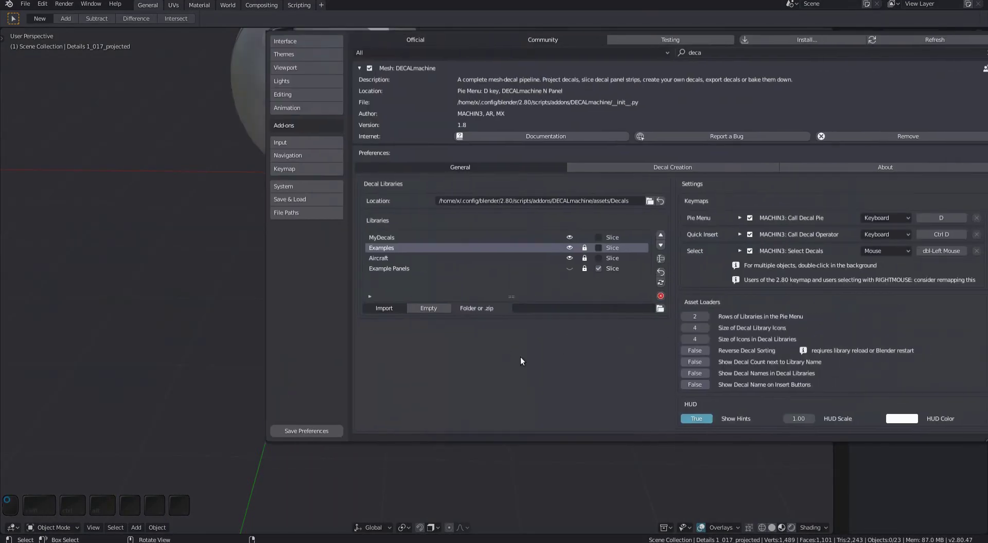
click(380, 259)
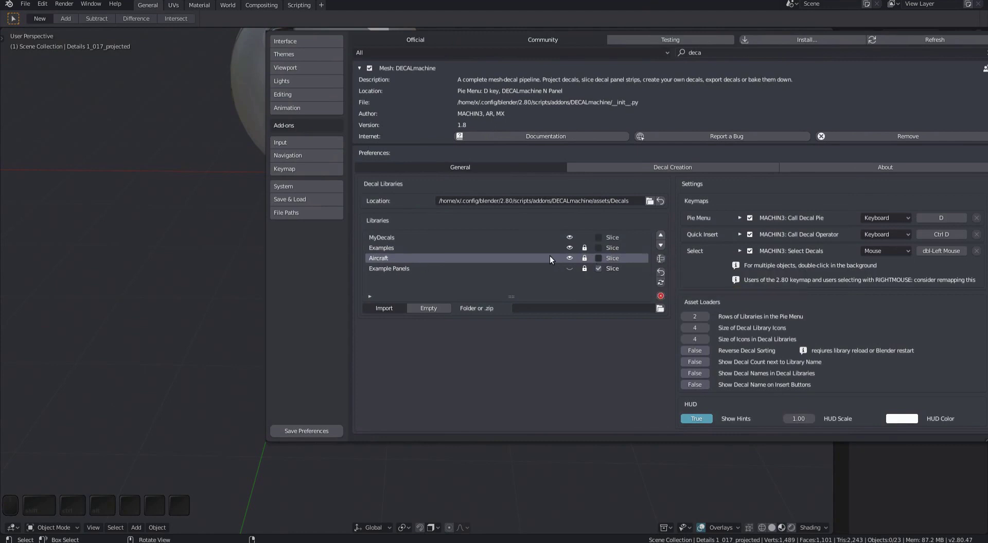
click(434, 239)
click(661, 259)
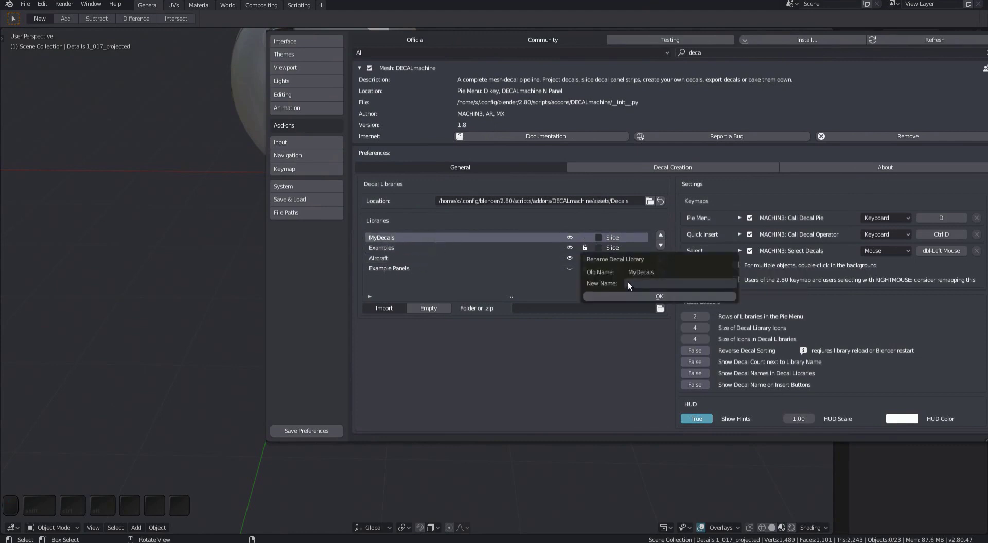
click(662, 284)
text(Custm)
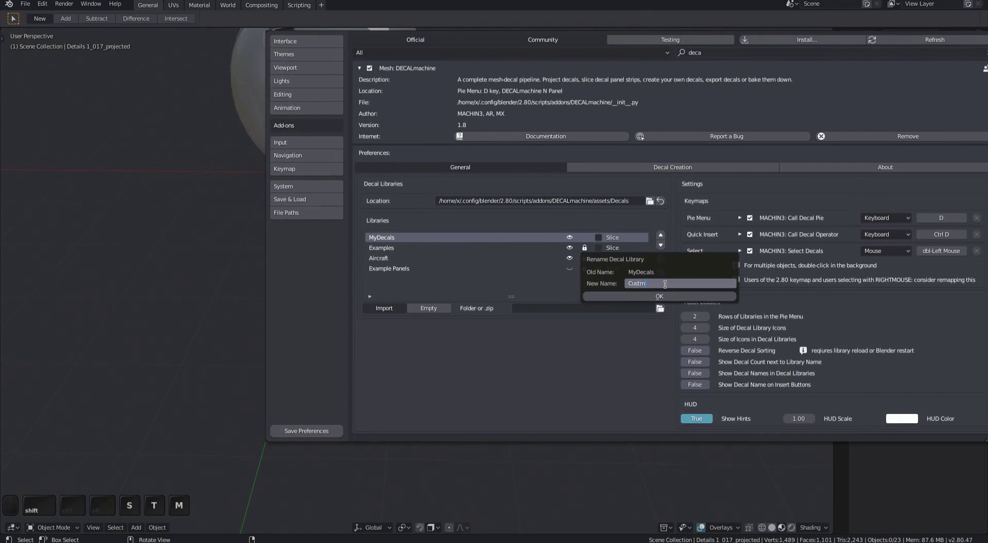
key(BackSpace)
text(omMade)
click(659, 297)
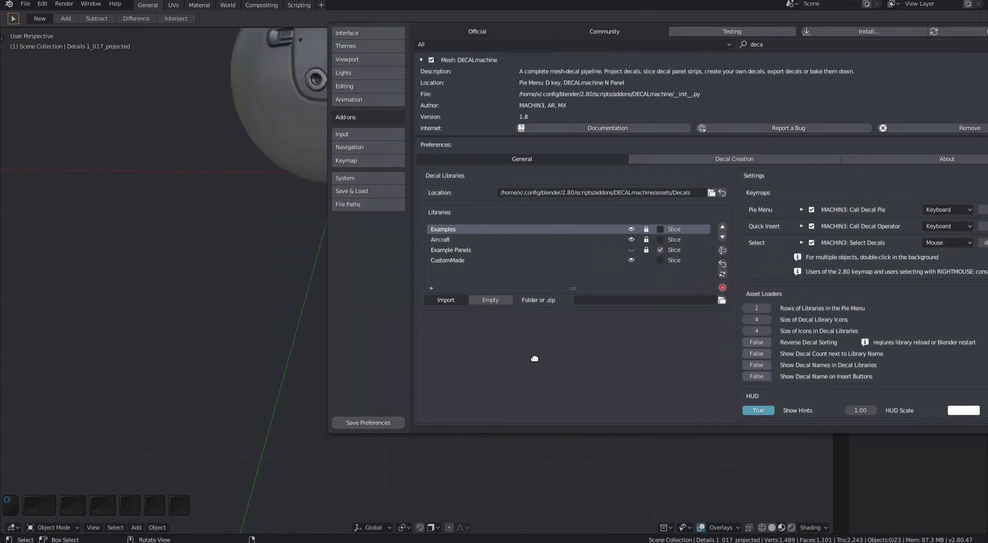
click(470, 260)
key(d)
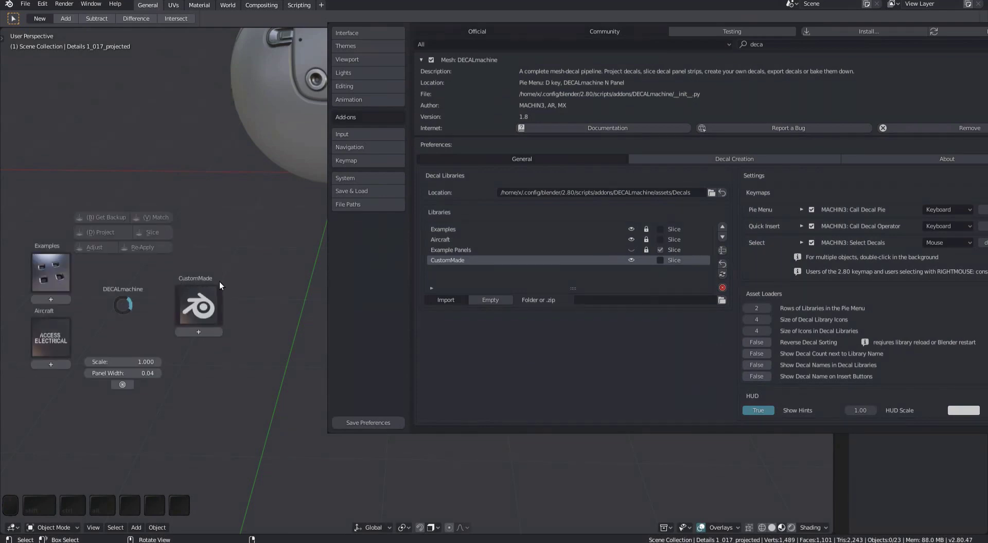
key(Escape)
- Rename the CustomMade library to MyDecals
super+drag(583, 340, 509, 374)
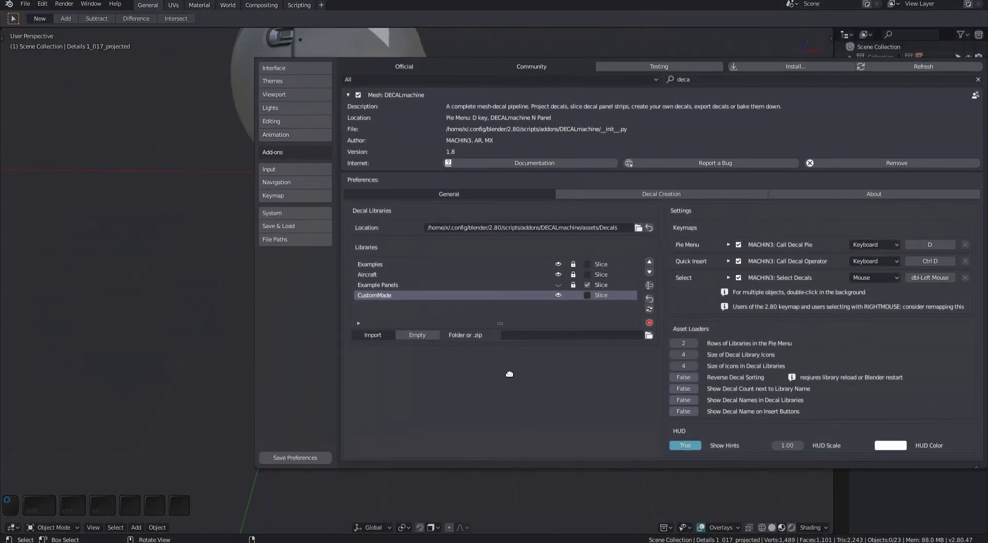
click(650, 286)
click(647, 309)
text(My)
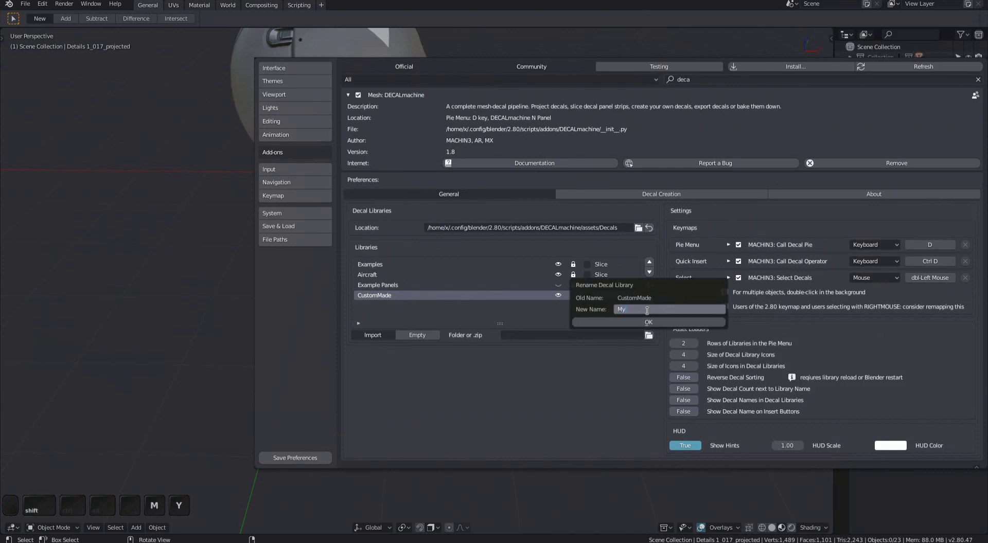
text(Decals)
key(Return)
click(648, 322)
- Clear the decal library list and reload all libraries from the assets location
alt+drag(507, 373, 524, 358)
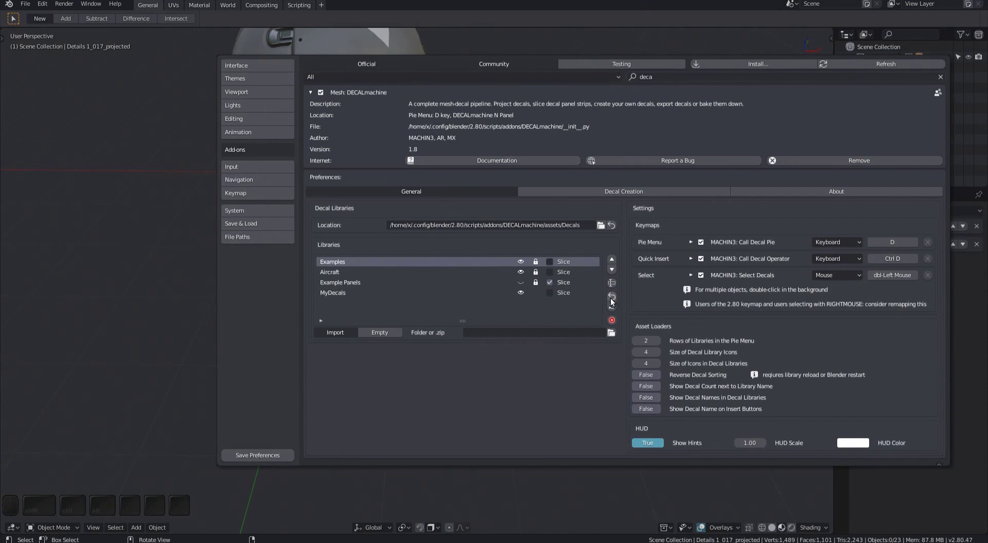
click(612, 299)
alt+drag(398, 331, 433, 361)
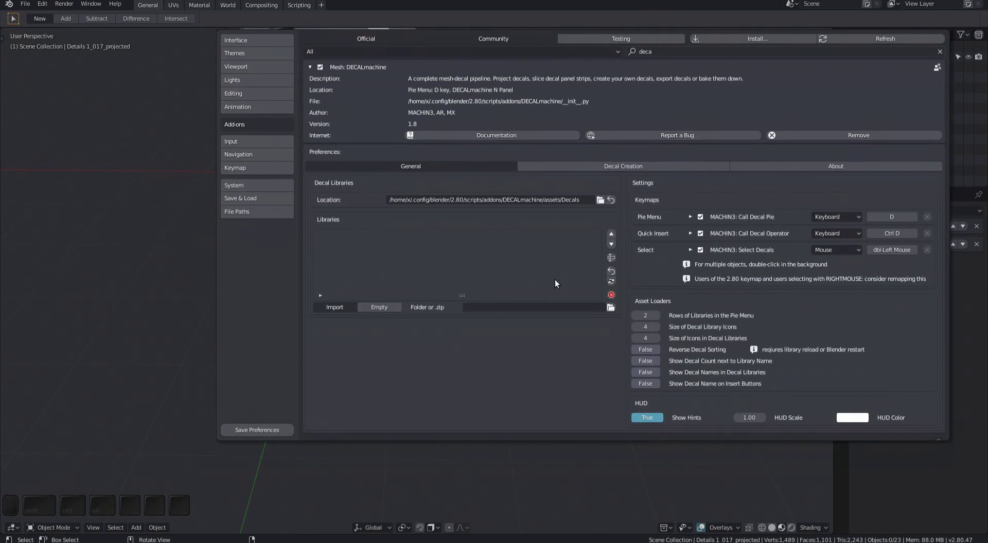
click(611, 282)
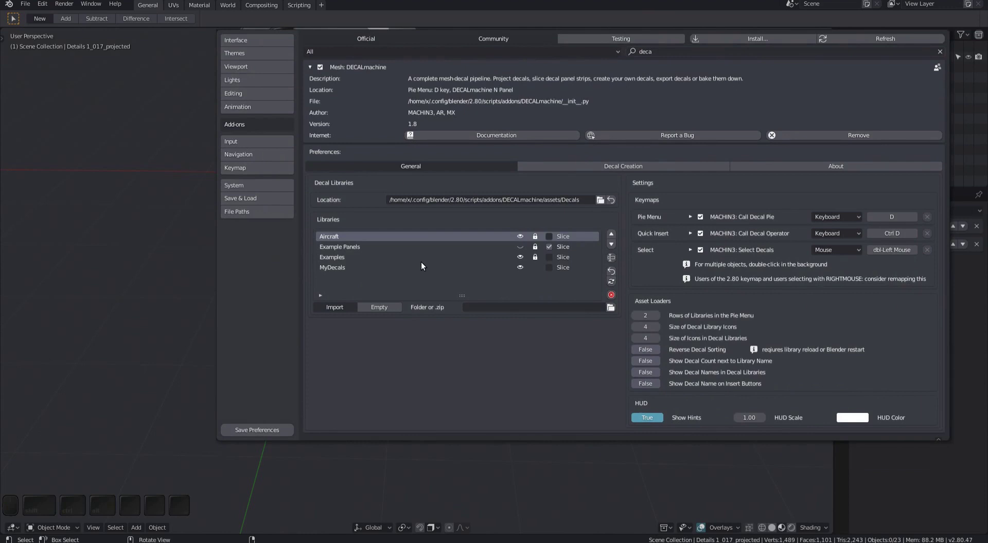
- Create a new empty decal library named CustomDecals
super+drag(475, 345, 455, 364)
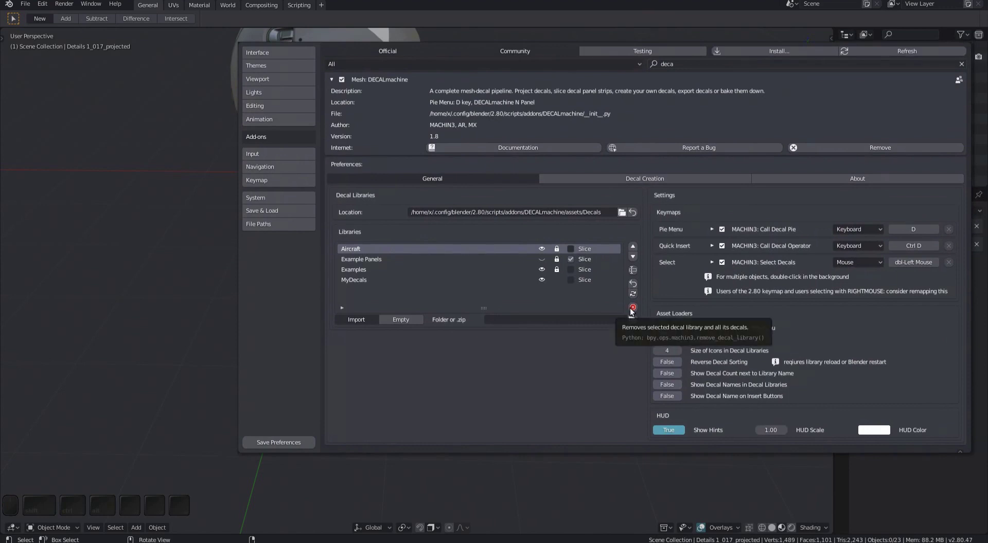
alt+drag(529, 368, 504, 377)
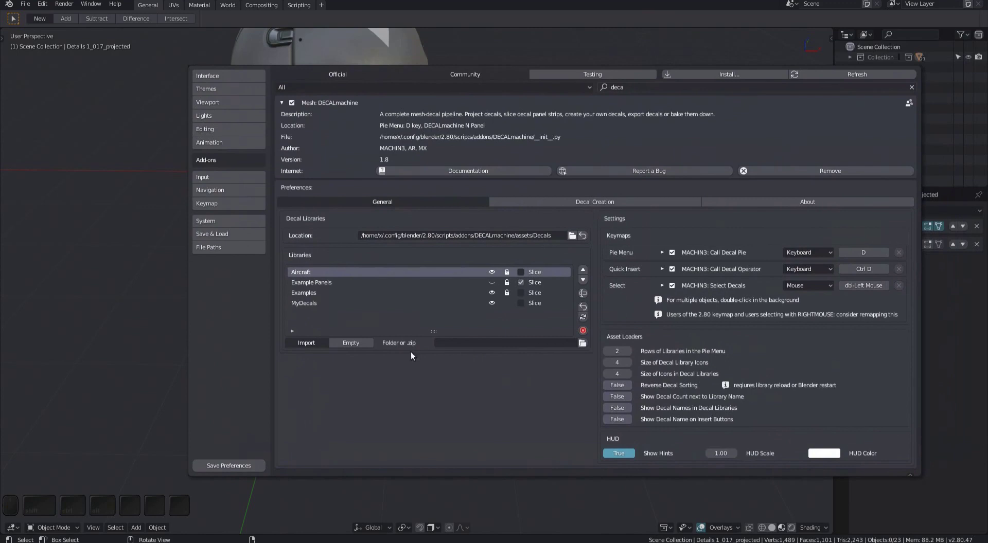
click(306, 342)
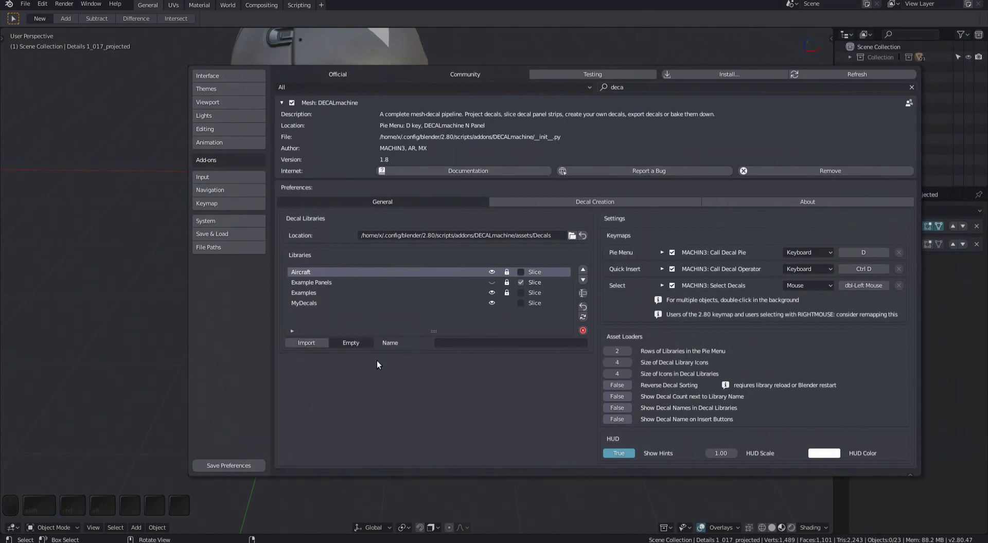
click(492, 344)
text(Custom)
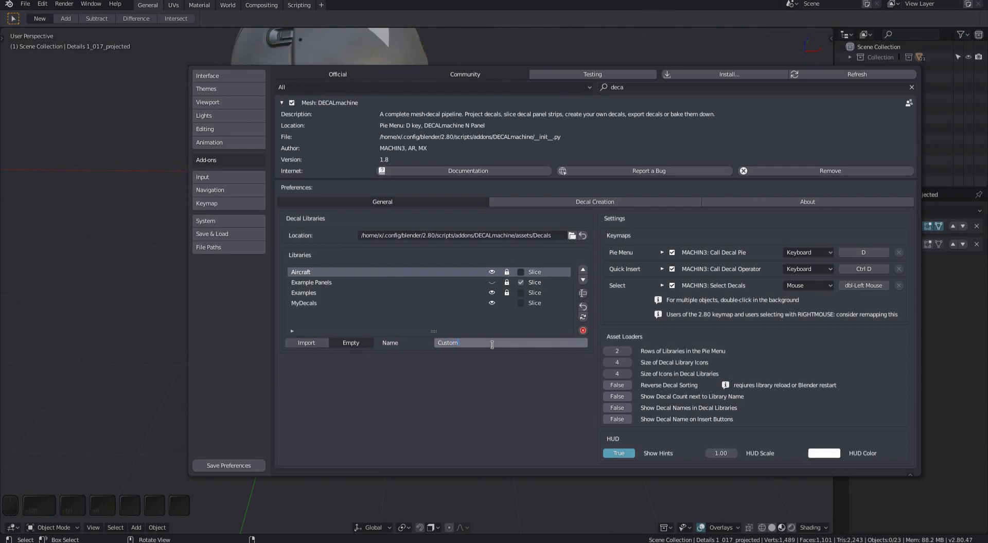
key(Return)
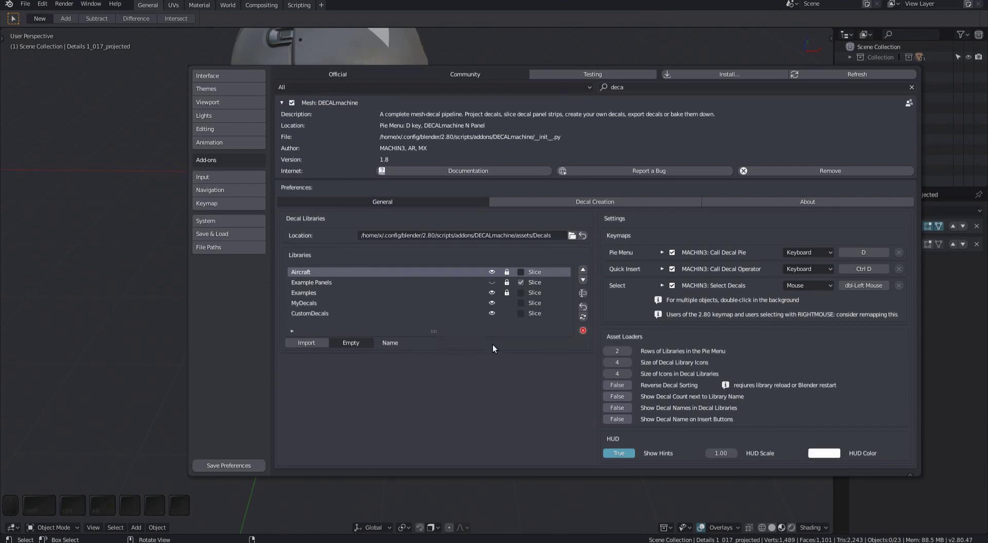
- Check the decal pie menu and remove the CustomDecals library
super+drag(361, 395, 644, 372)
key(d)
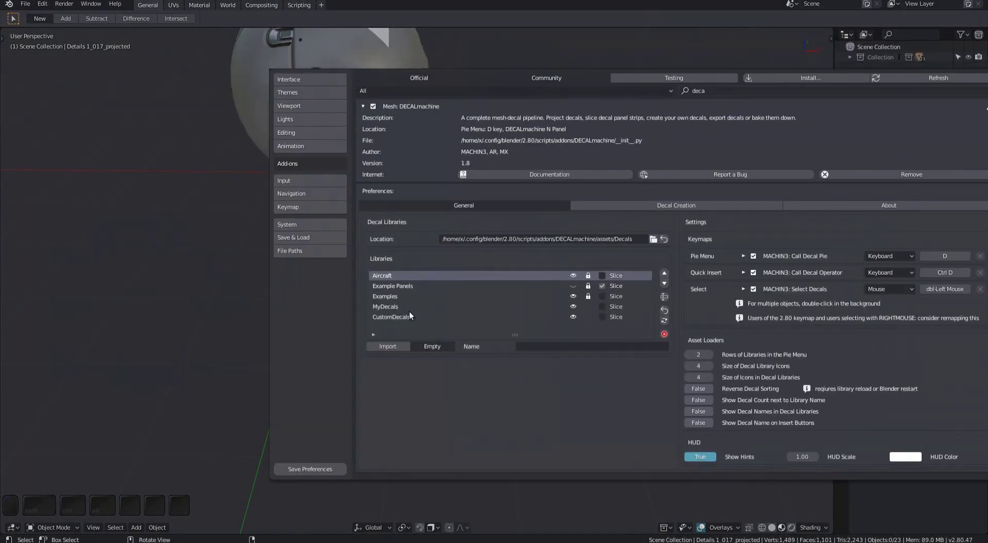
click(409, 316)
click(665, 334)
click(662, 374)
- Switch the library adding option from creating an empty library to importing a folder or .zip
alt+drag(585, 388, 498, 374)
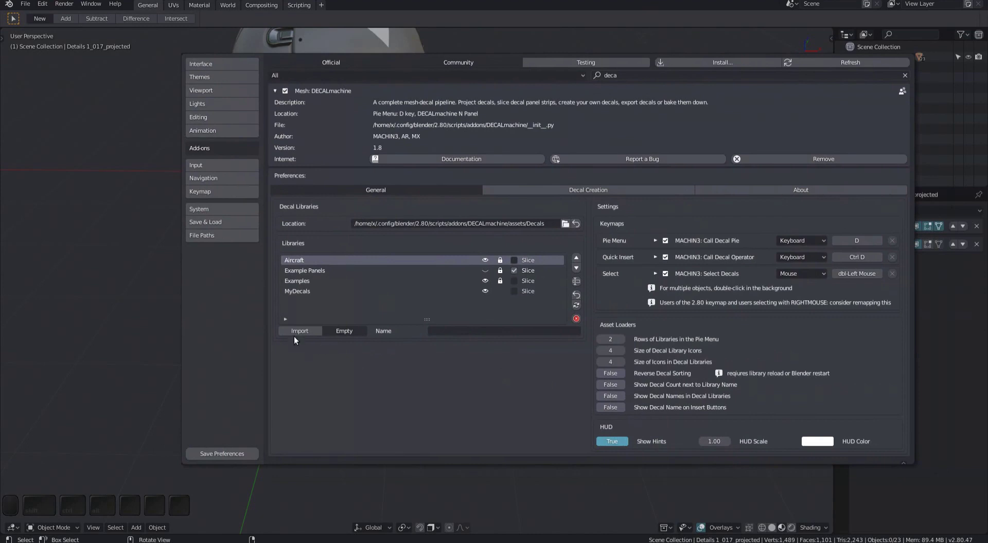
click(344, 331)
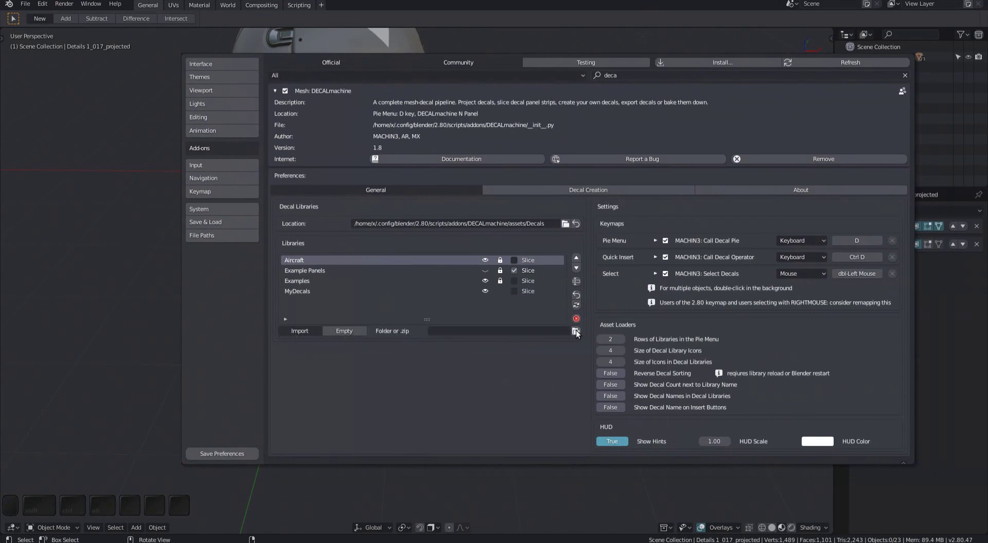
alt+drag(475, 368, 489, 386)
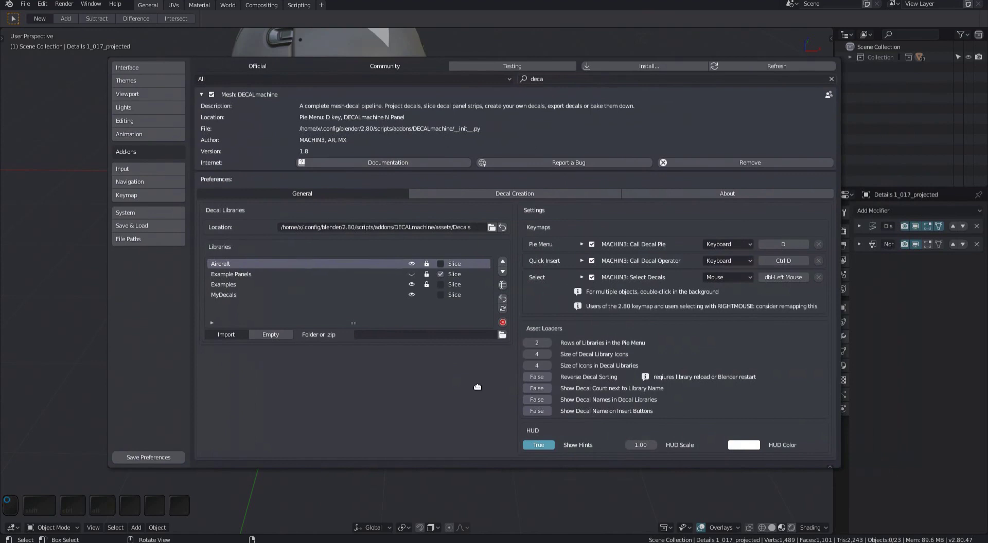
alt+drag(478, 387, 467, 387)
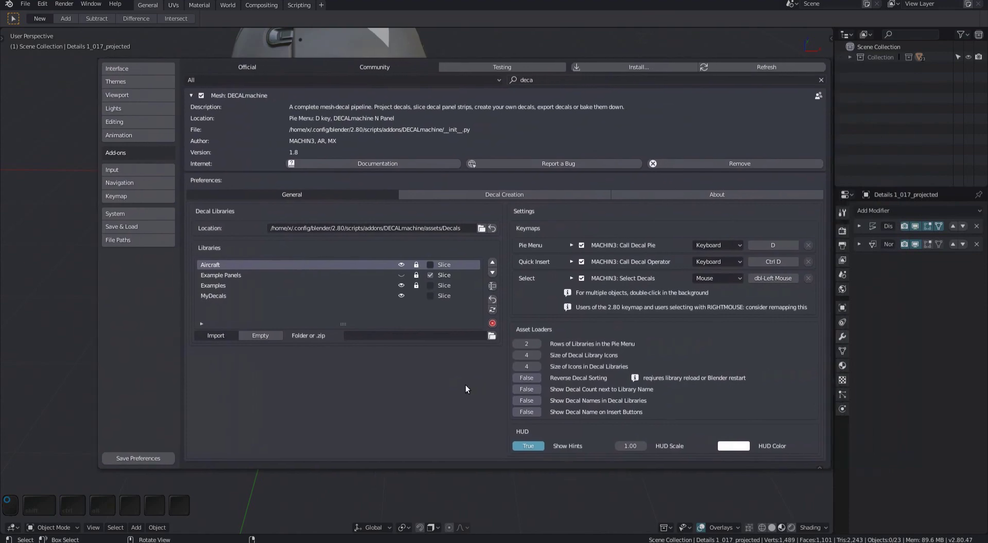
- Enlarge the preferences window and move it aside to uncover the decal-covered sphere
super+drag(628, 381, 554, 380)
super+right_drag(653, 373, 807, 465)
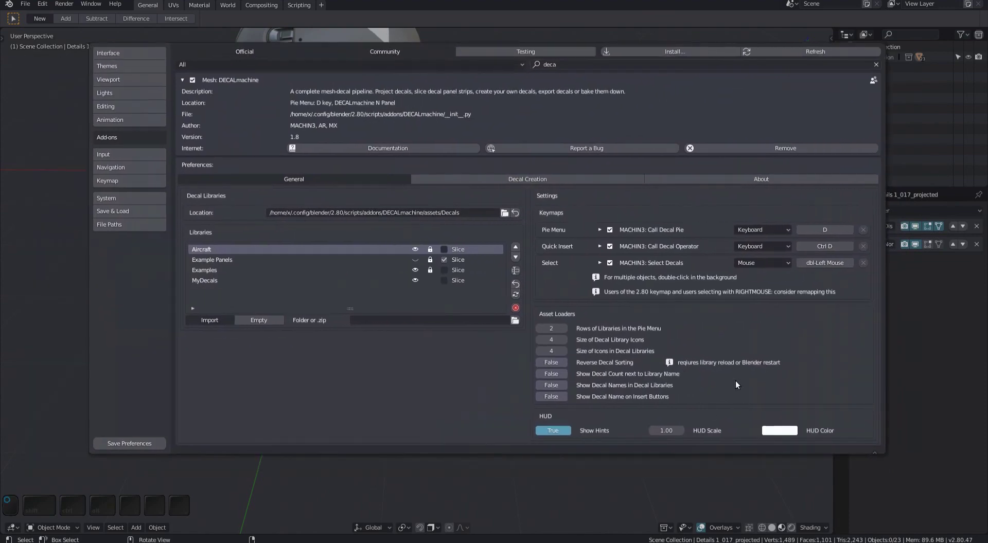
super+drag(840, 328, 320, 338)
middle_drag(447, 332, 514, 329)
shift+middle_drag(515, 329, 749, 406)
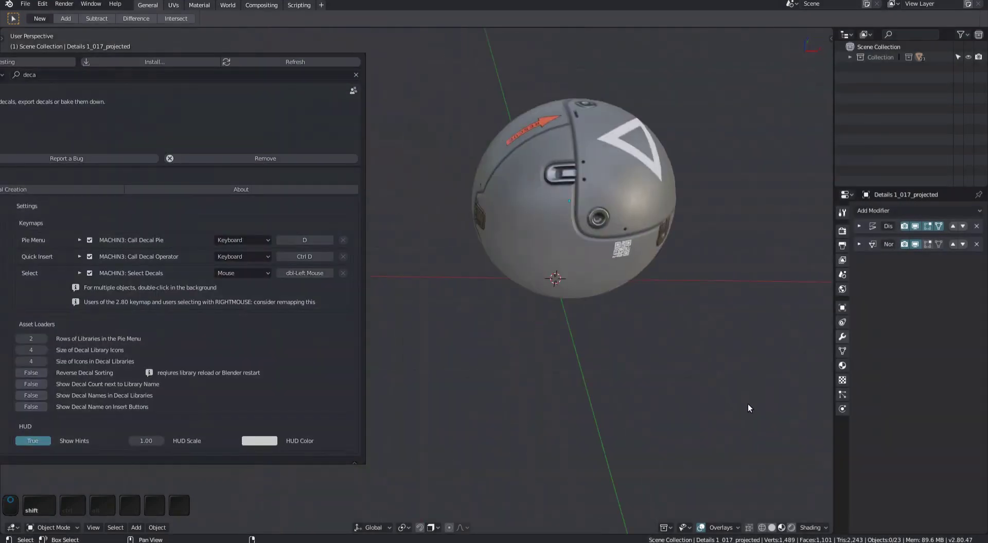
shift+middle_drag(614, 342, 641, 289)
super+drag(309, 333, 320, 325)
- Insert the Blender logo decal from the MyDecals library onto the sphere's lower surface and deselect it
shift+middle_drag(607, 348, 520, 252)
key(d)
key(Escape)
key(d)
click(609, 256)
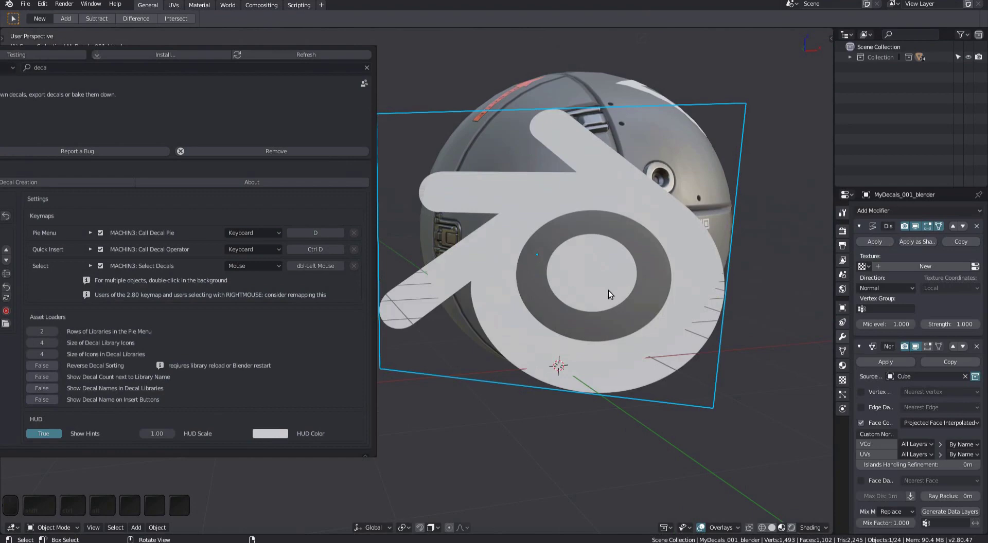
shift+middle_drag(592, 348, 572, 317)
middle_drag(571, 316, 542, 294)
key(a)
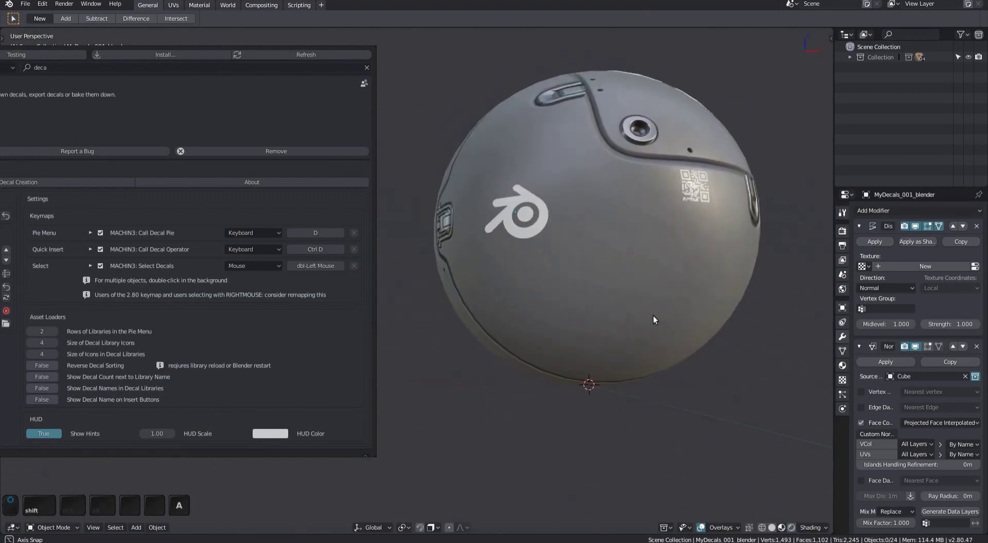
- Quick-insert two more copies of the Blender logo decal on other areas of the sphere
scroll(581, 263, down, 1)
shift+middle_drag(581, 263, 589, 241)
middle_drag(590, 241, 646, 286)
key(ctrl+d)
key(ctrl+d)
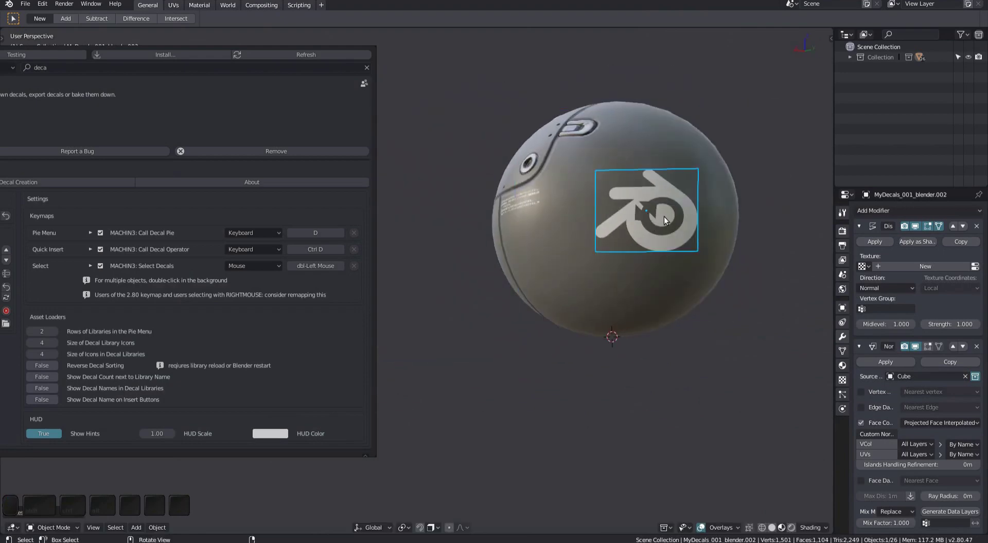
scroll(664, 220, down, 2)
key(a)
middle_drag(664, 220, 566, 268)
shift+middle_drag(566, 268, 612, 268)
shift+middle_drag(489, 291, 572, 338)
- Select all decals belonging to the sphere by running Select Decals on the sphere
click(486, 304)
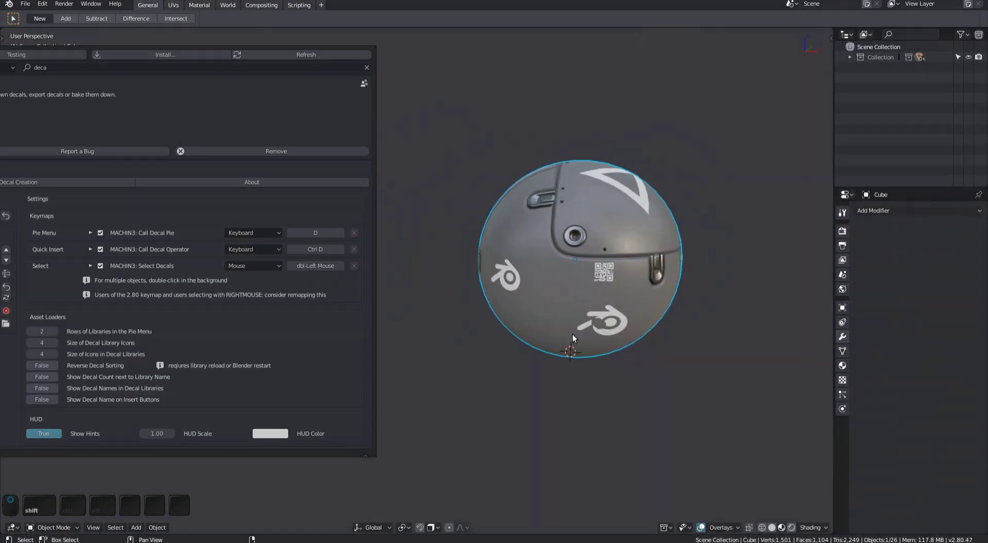
double_click(570, 299)
middle_drag(638, 258, 721, 283)
key(f)
scroll(721, 283, down, 3)
shift+middle_drag(720, 283, 638, 285)
middle_drag(638, 285, 615, 268)
scroll(626, 289, up, 1)
key(a)
middle_drag(591, 379, 586, 352)
double_click(532, 346)
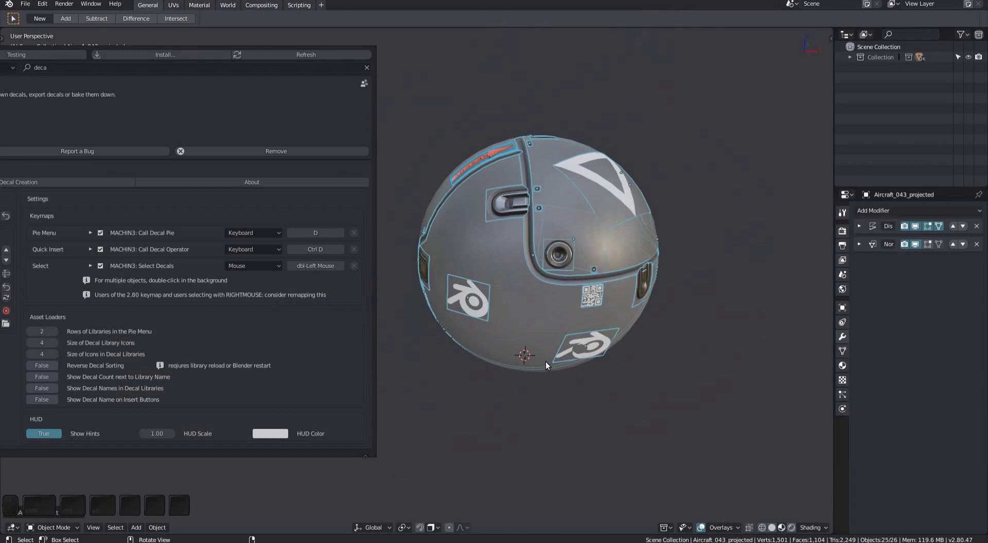
- Add the sphere to the decal selection and duplicate everything along the X axis beside the original
scroll(539, 355, down, 6)
shift+click(539, 355)
key(shift+d)
key(x)
click(651, 308)
- Select both spheres and run Select Decals on the empty background to pick the decals of both objects
key(a)
scroll(535, 336, up, 4)
shift+middle_drag(595, 302, 624, 315)
scroll(653, 341, down, 1)
click(669, 317)
shift+click(520, 315)
shift+middle_drag(627, 372, 611, 359)
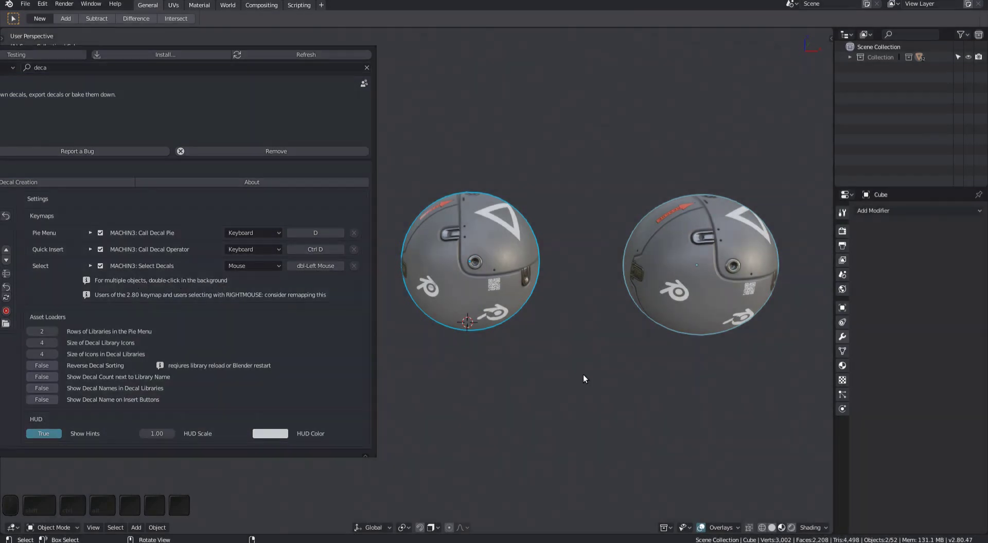
key(a)
middle_drag(622, 397, 640, 360)
key(a)
click(644, 331)
shift+click(463, 341)
double_click(612, 422)
key(a)
- Delete the duplicated sphere together with its decals
double_click(629, 326)
key(b)
key(Escape)
key(x)
click(633, 319)
- Select the remaining sphere's decals and adjust the operation's options to keep the sphere selected with them
scroll(641, 361, up, 2)
double_click(579, 345)
key(F9)
shift+middle_drag(623, 400, 551, 335)
click(611, 370)
scroll(555, 338, up, 4)
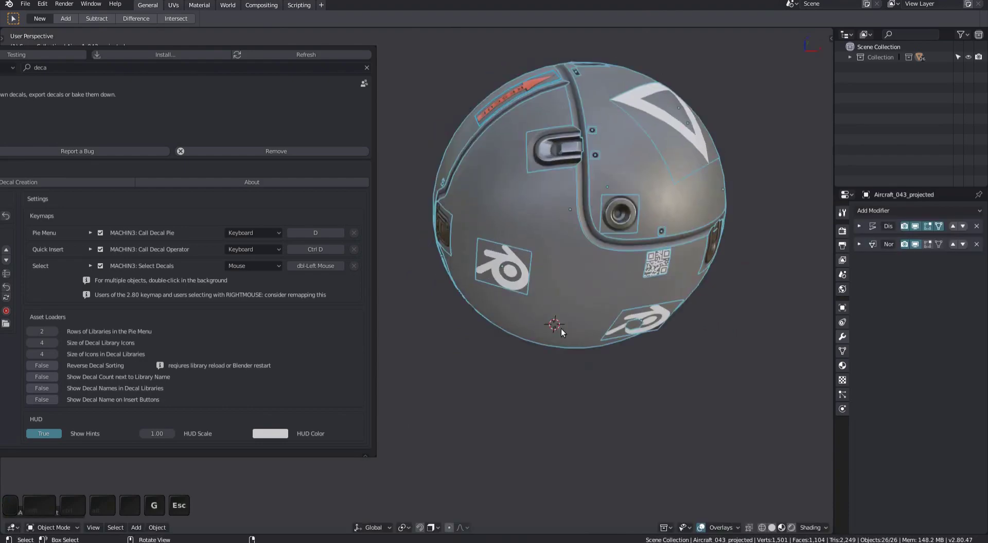
scroll(566, 337, down, 4)
- Select only the sphere's decals, try moving them, and clear the selection
double_click(582, 335)
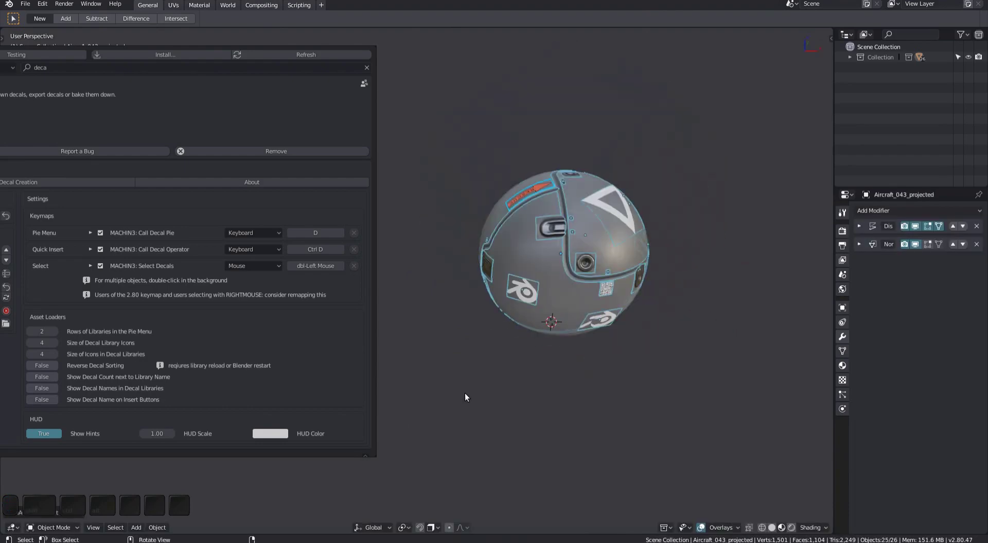
key(g)
right_click(662, 254)
key(a)
- Reposition the preferences window and check the arrangement of library rows in the decal pie menu
shift+middle_drag(531, 378, 526, 324)
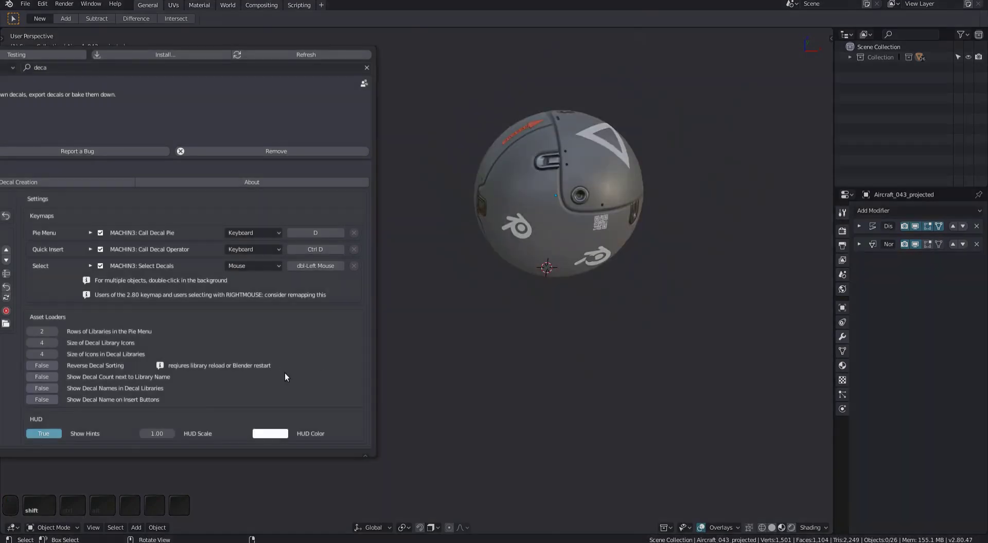
super+drag(285, 373, 378, 326)
shift+middle_drag(550, 355, 527, 370)
super+drag(135, 276, 111, 266)
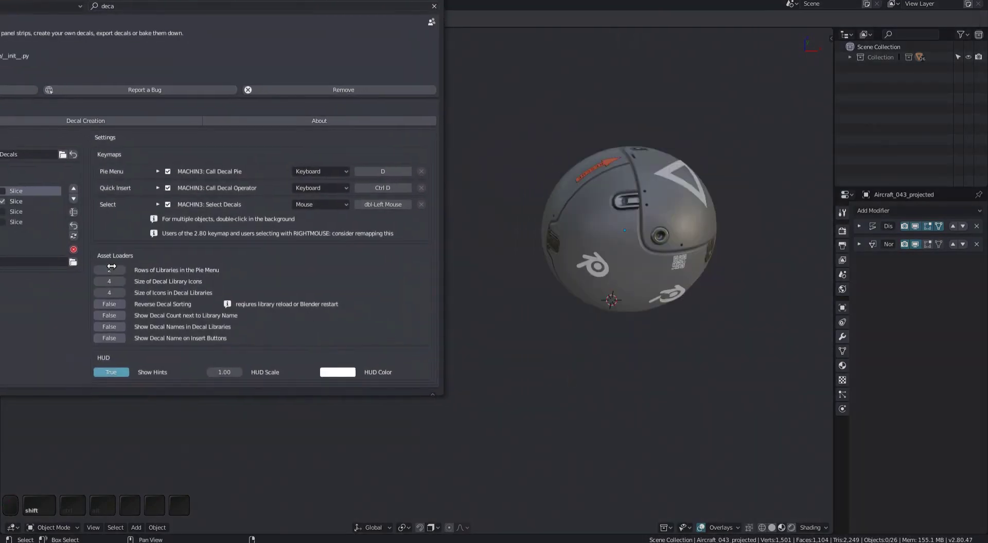
super+drag(349, 323, 318, 316)
scroll(535, 355, down, 2)
shift+middle_drag(558, 373, 573, 320)
key(d)
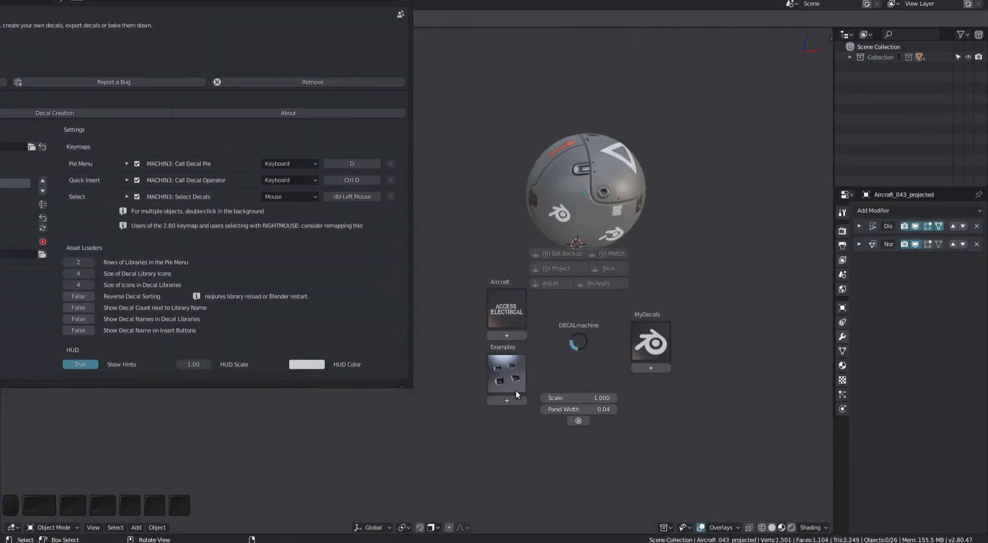
key(Escape)
- Set Rows of Libraries in the Pie Menu to 1 and check the decal pie menu
shift+middle_drag(428, 367, 469, 371)
shift+middle_drag(558, 367, 551, 342)
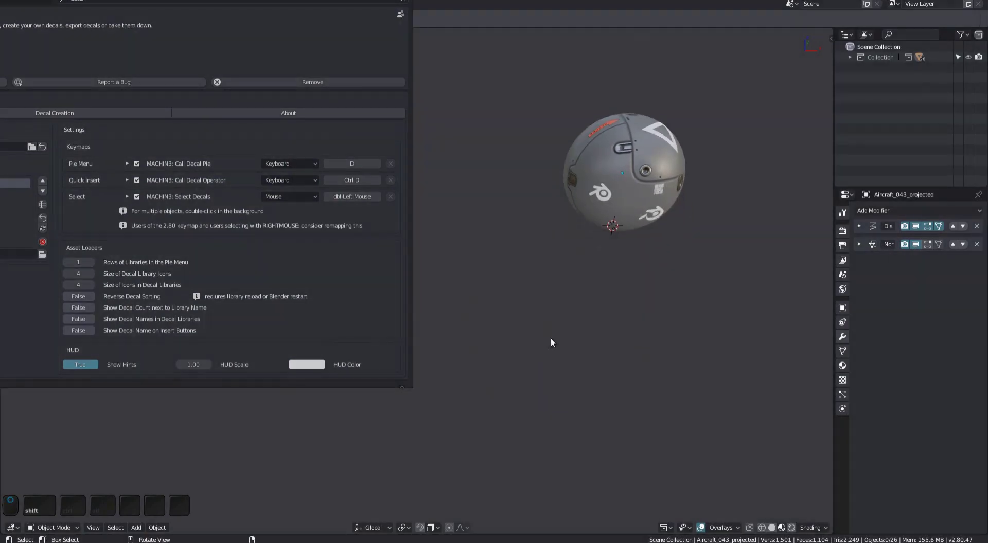
key(d)
key(Escape)
key(d)
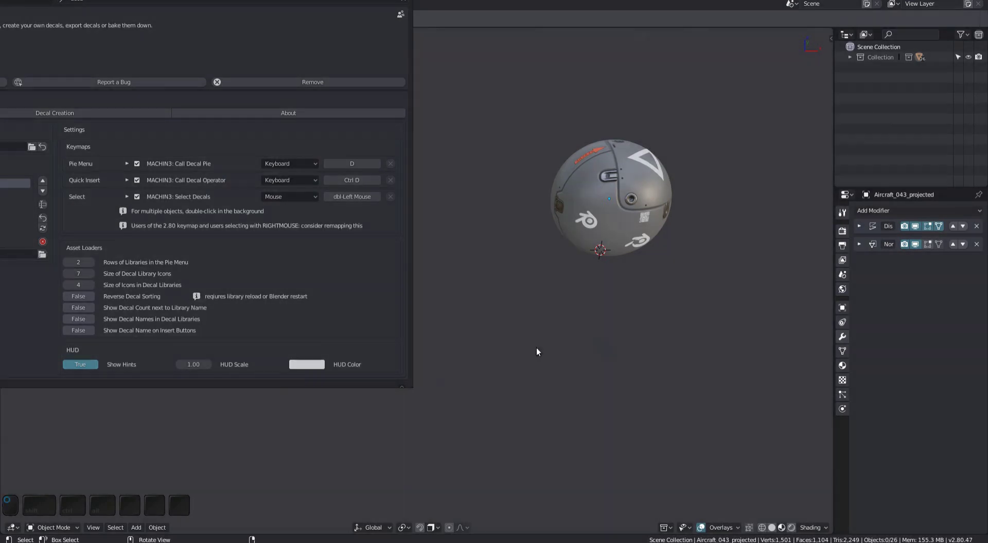
- Try Size of Decal Library Icons at 7 and 9 in the pie menu and restore it to 4
key(d)
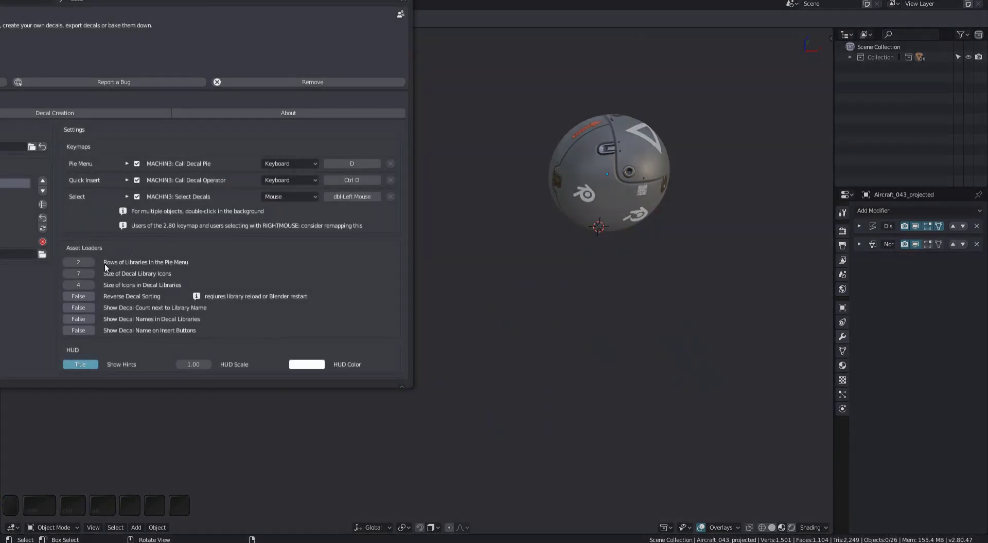
key(d)
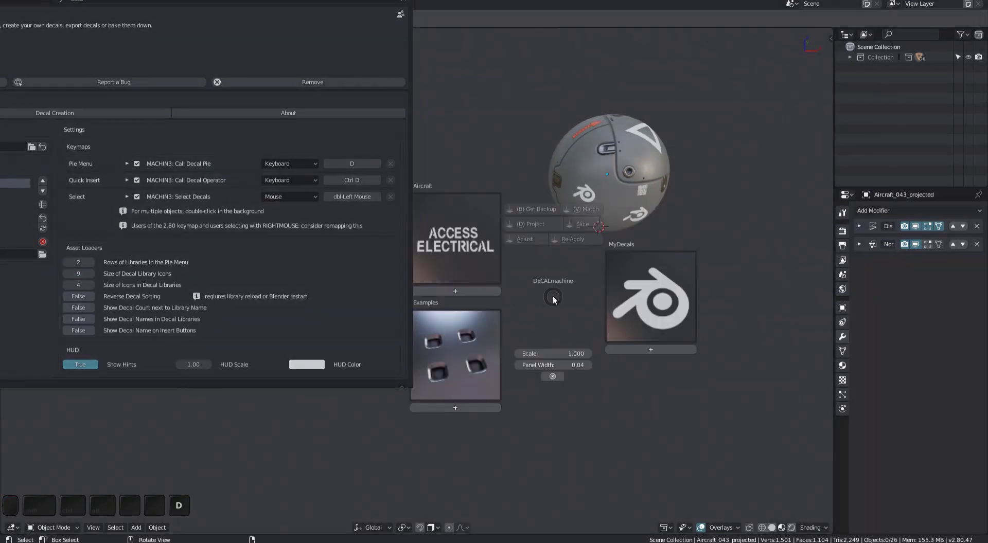
key(Escape)
key(d)
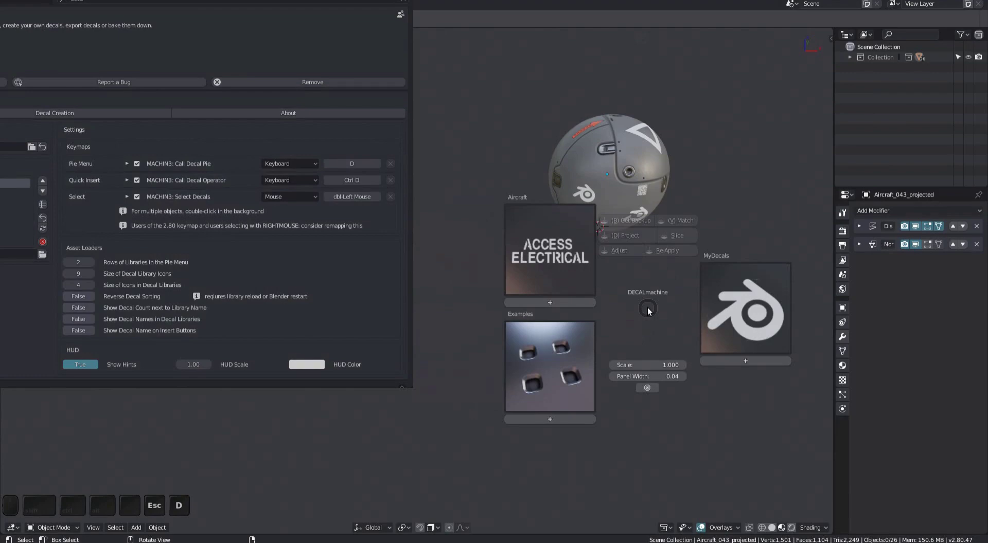
key(Escape)
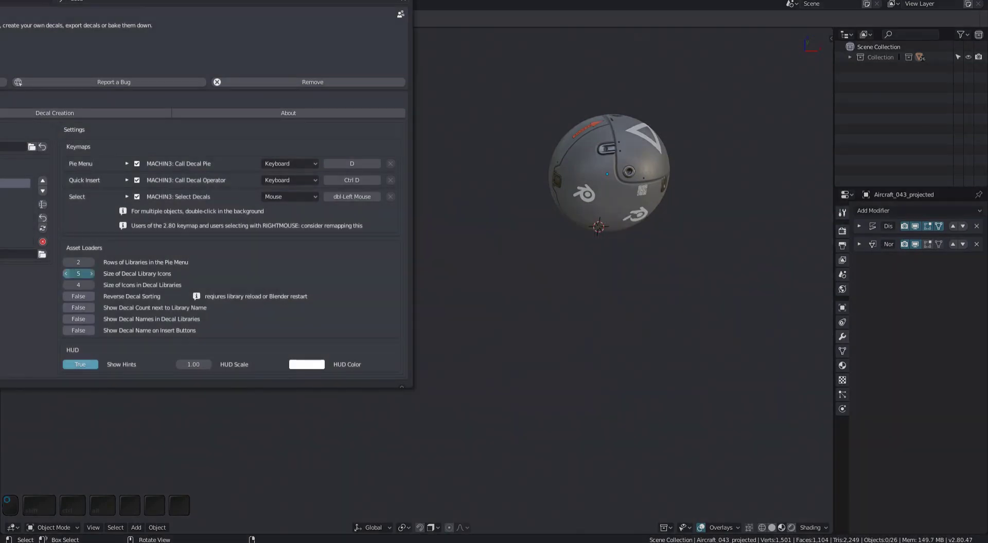
key(d)
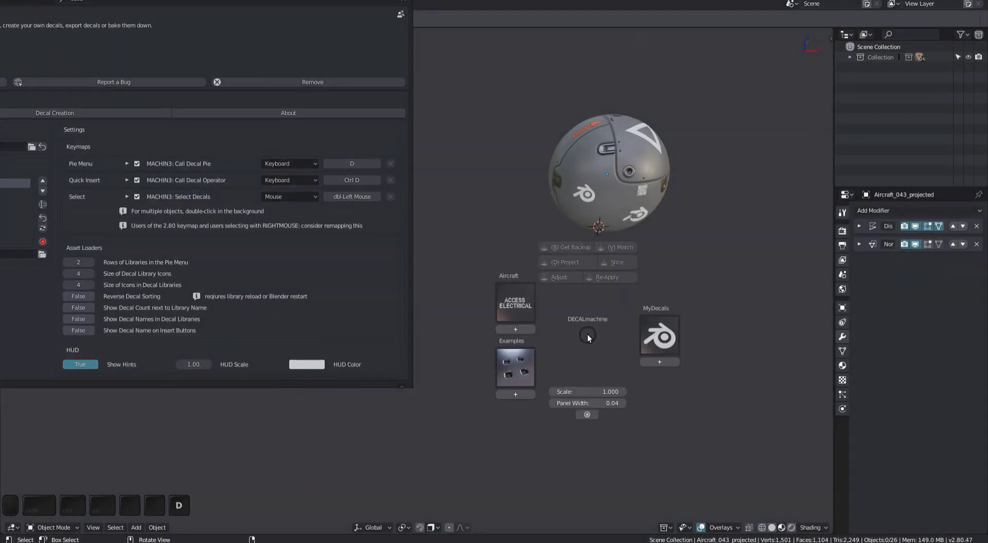
key(Escape)
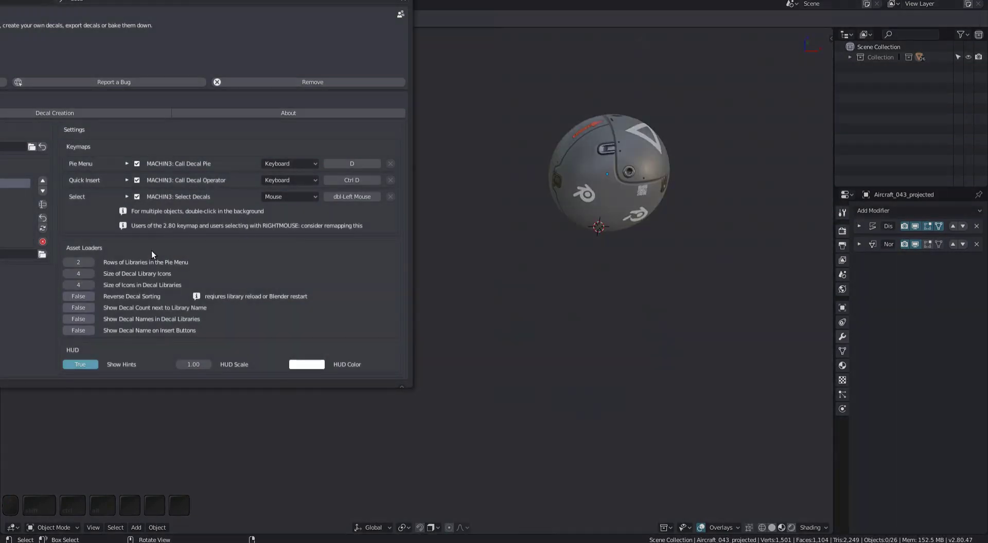
- Set Size of Icons in Decal Libraries to 8 and view the Aircraft library's decals
key(d)
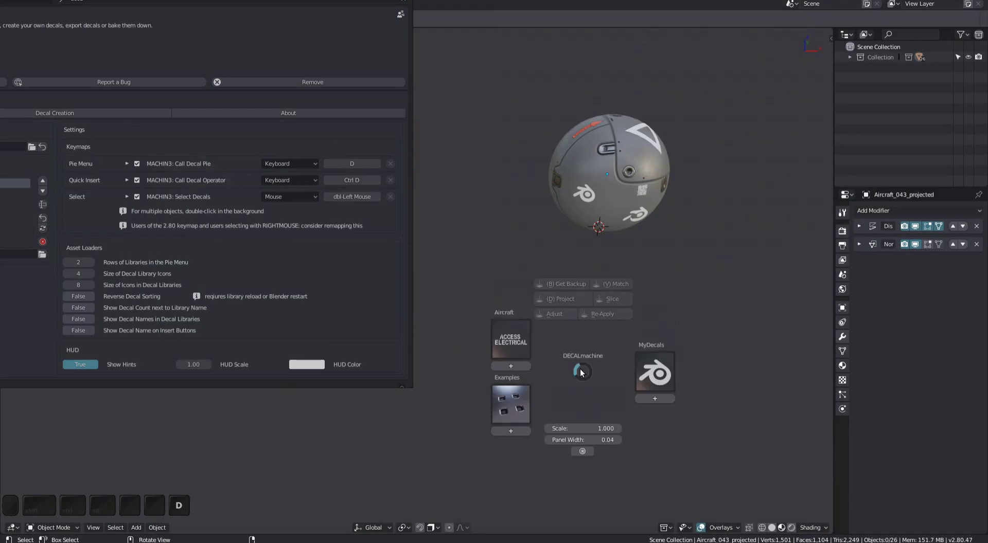
click(509, 348)
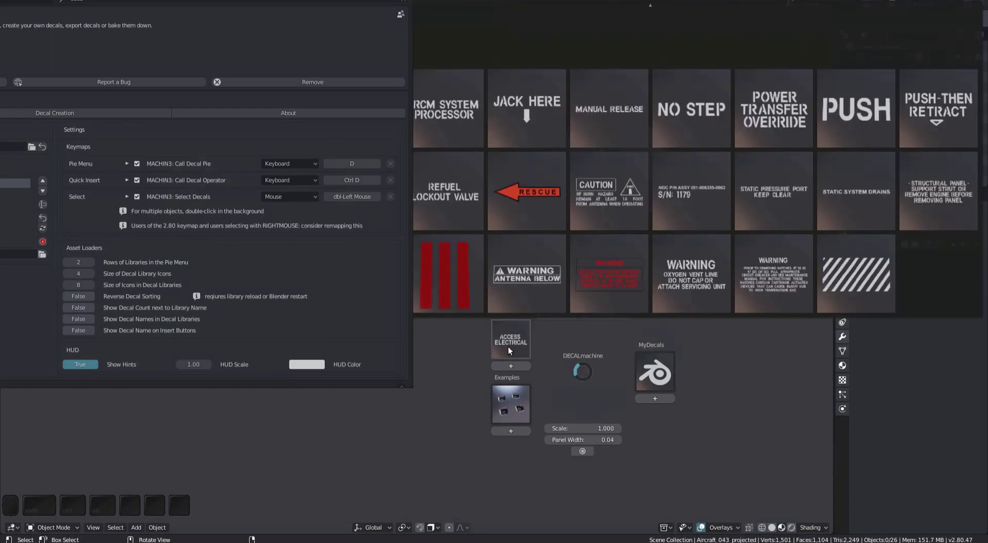
key(Escape)
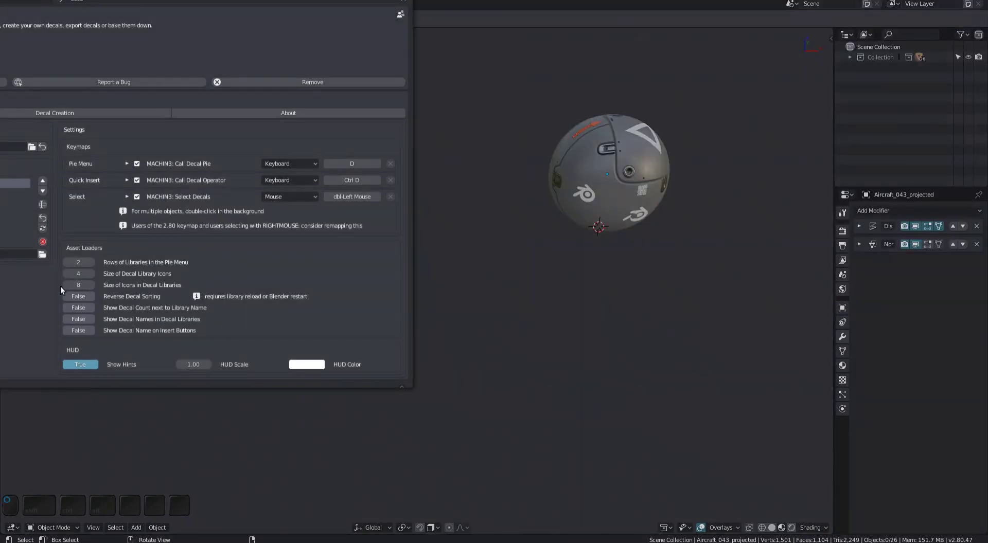
- Restore Size of Icons in Decal Libraries to 4 and view the Aircraft library again
click(64, 284)
shift+middle_drag(545, 369, 530, 344)
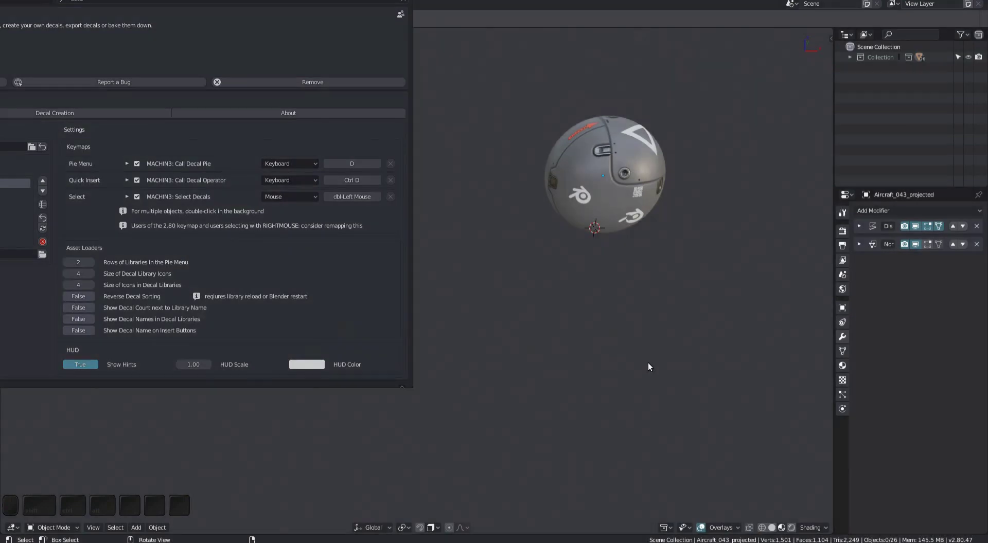
key(d)
click(558, 350)
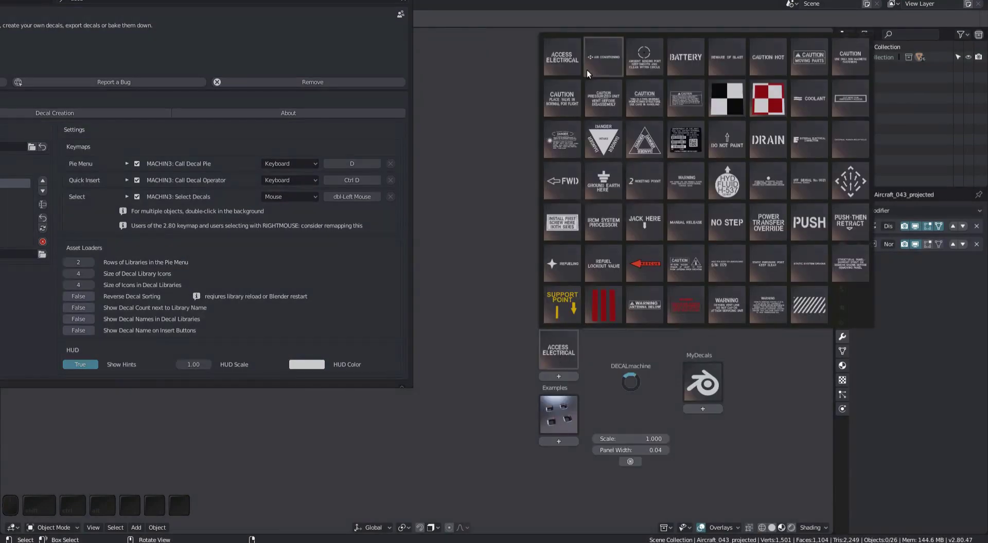
key(Escape)
- Enable Reverse Decal Sorting and reload the decal libraries
super+drag(157, 316, 356, 325)
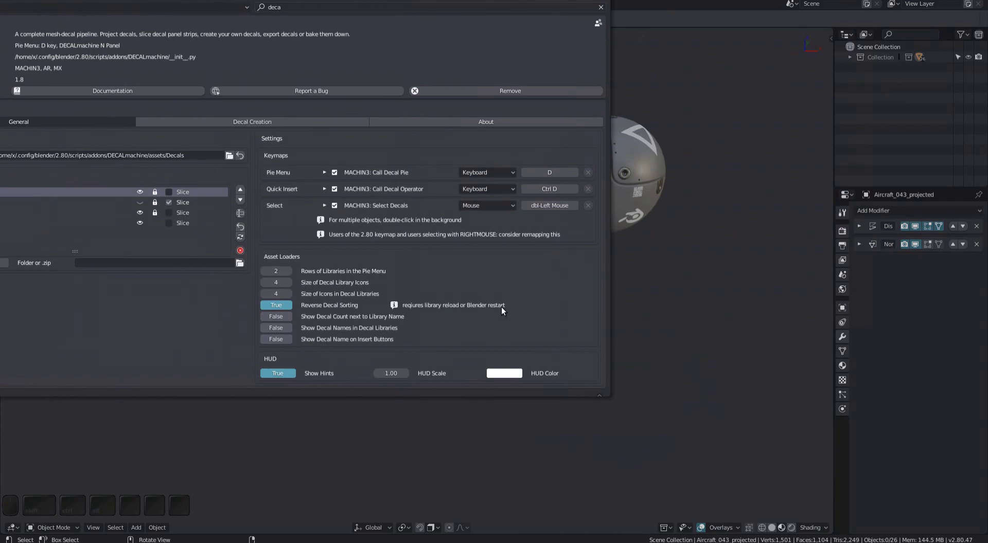
super+drag(452, 324, 625, 344)
super+drag(384, 327, 377, 329)
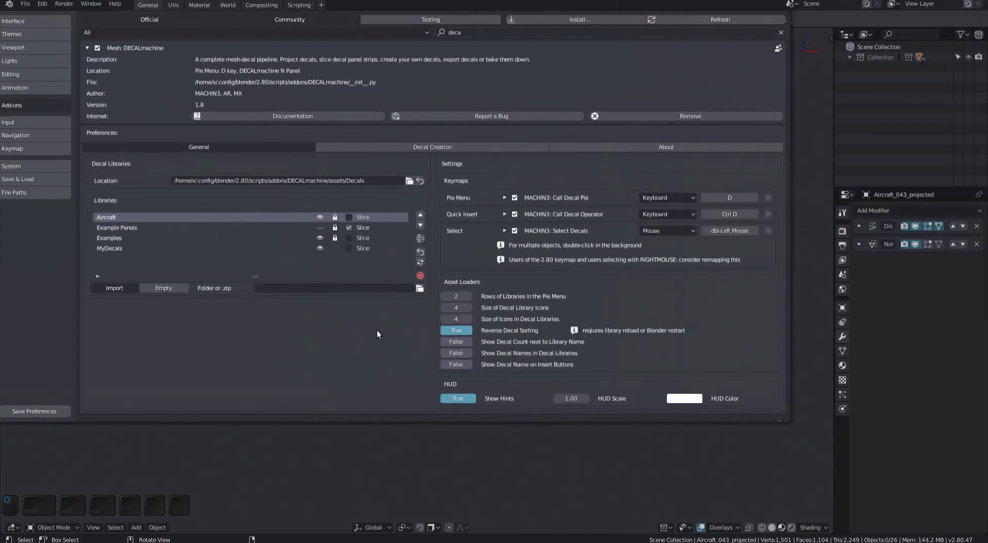
click(420, 263)
- Open the Aircraft library from the decal pie menu and examine the order of its decals
super+drag(723, 322, 274, 300)
shift+middle_drag(538, 308, 579, 283)
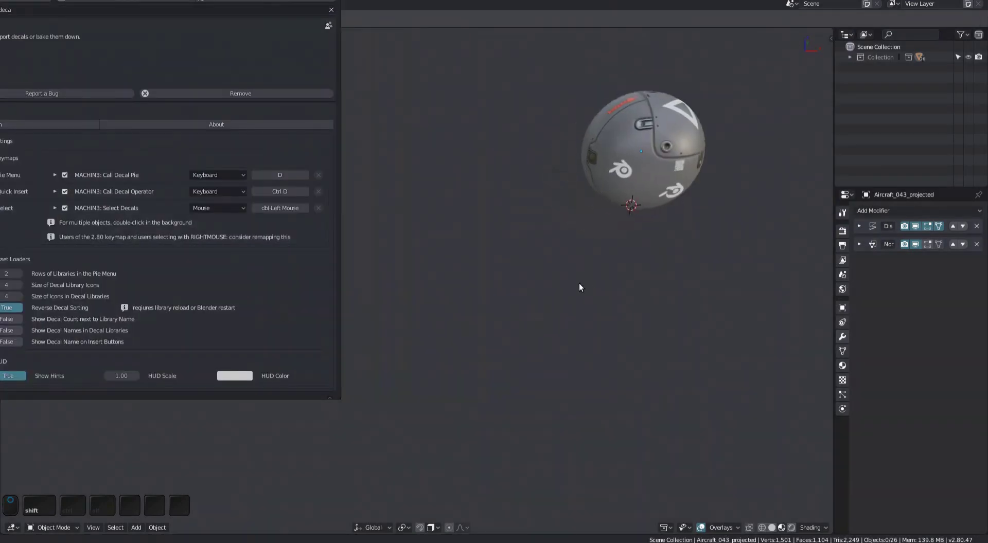
key(d)
click(530, 282)
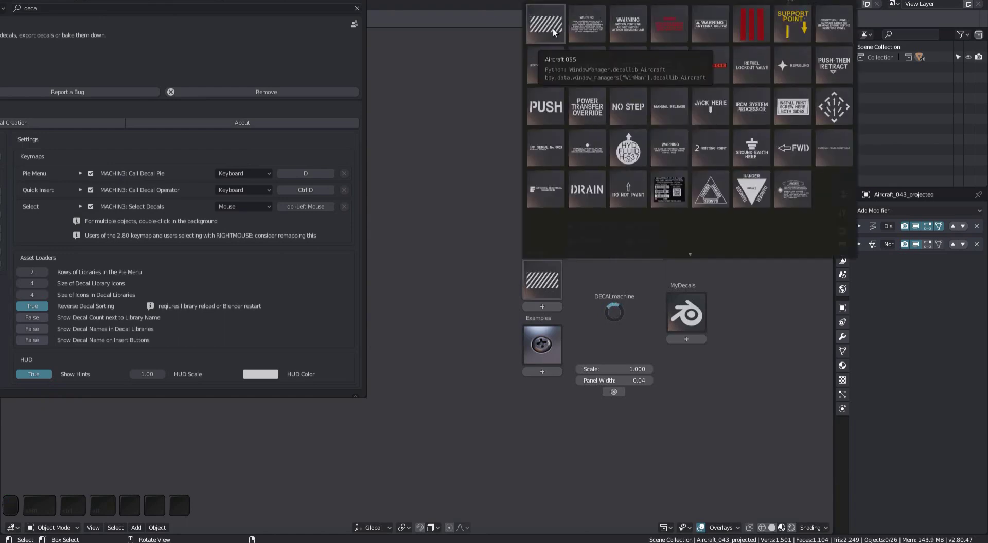
mouse_move(696, 271)
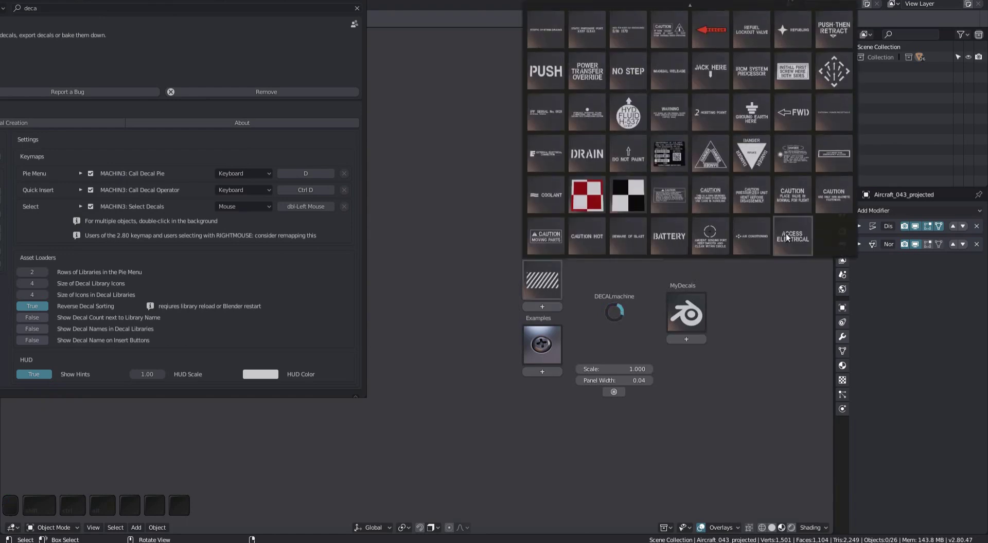
- Disable Reverse Decal Sorting and check the libraries in the decal pie menu
key(Escape)
shift+middle_drag(468, 344, 536, 340)
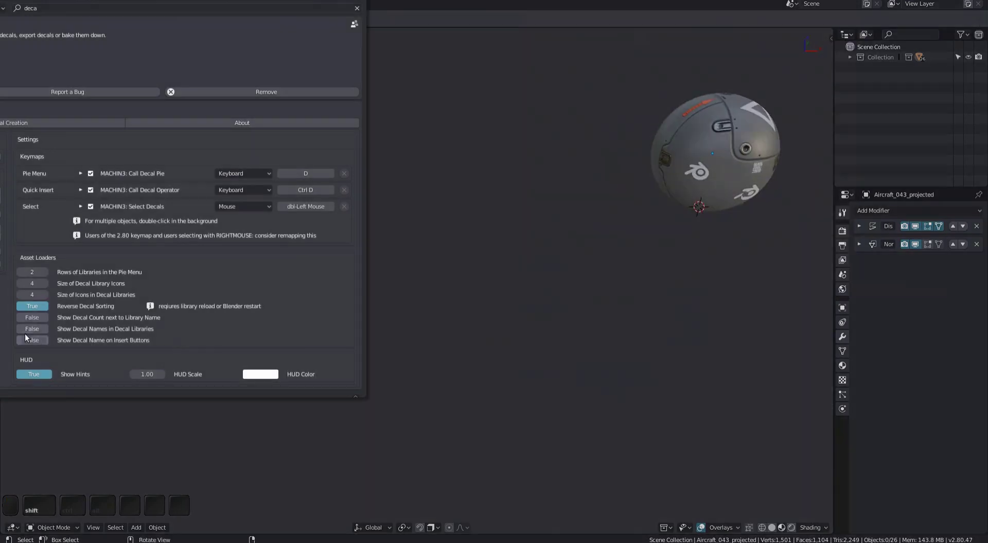
super+drag(61, 338, 310, 336)
super+drag(484, 306, 319, 302)
key(d)
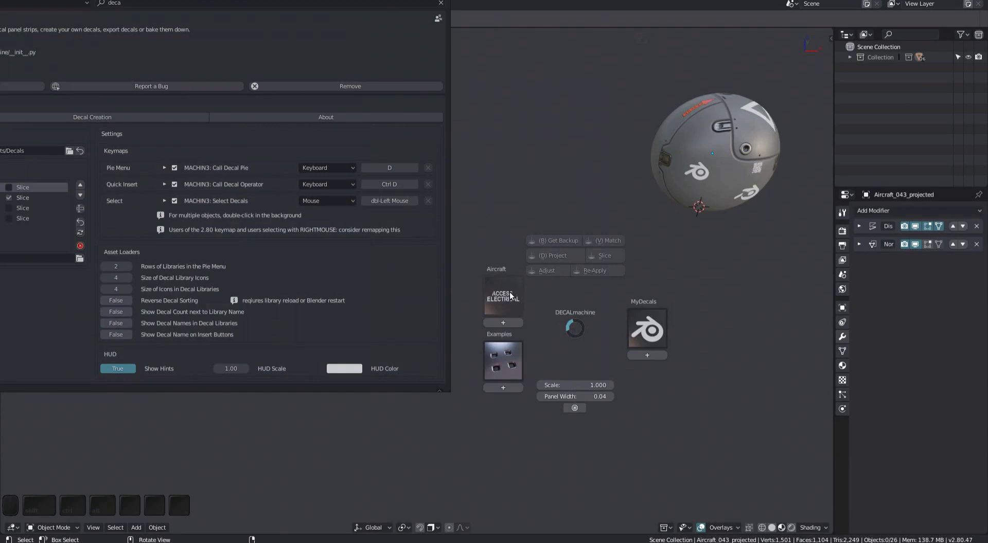
key(Escape)
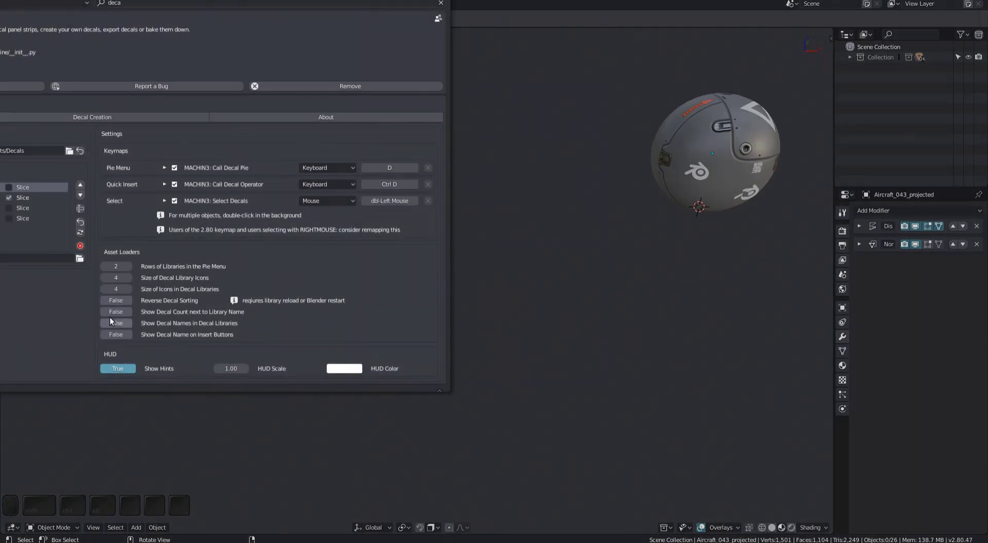
- Temporarily enable Show Decal Count next to Library Name to view the counts in the decal pie menu
key(d)
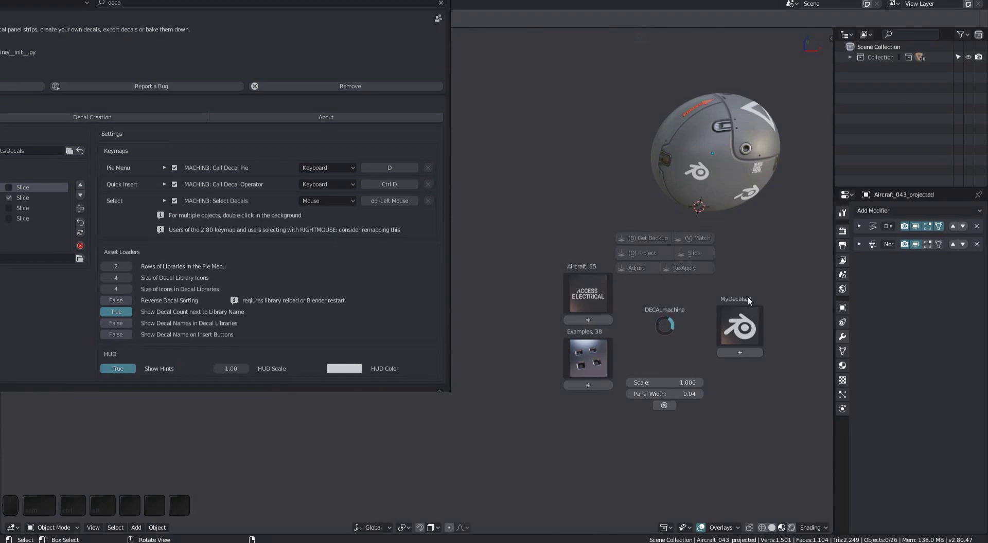
key(Escape)
click(124, 312)
- Temporarily enable Show Decal Names in Decal Libraries to view the Aircraft and MyDecals libraries with names
click(125, 323)
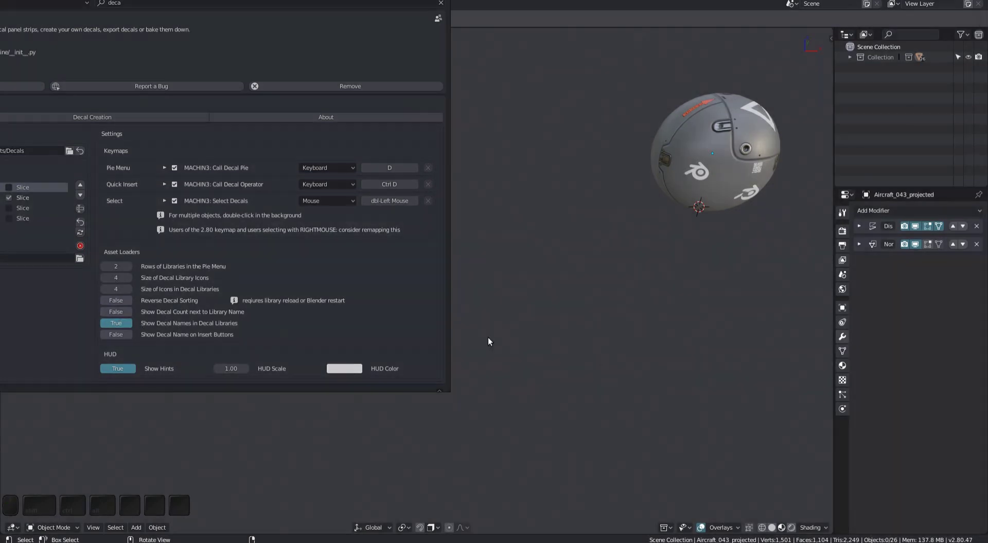
key(d)
click(549, 339)
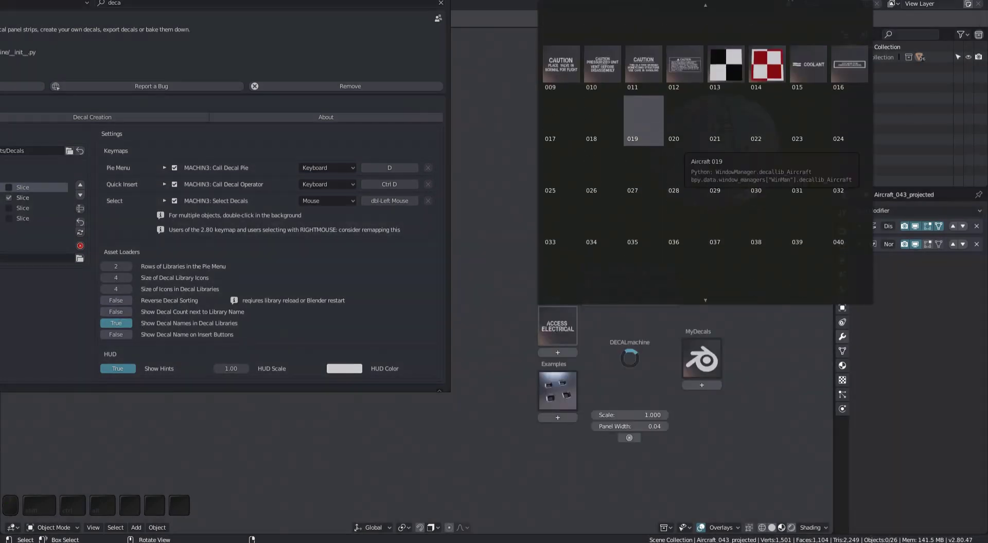
key(Escape)
key(d)
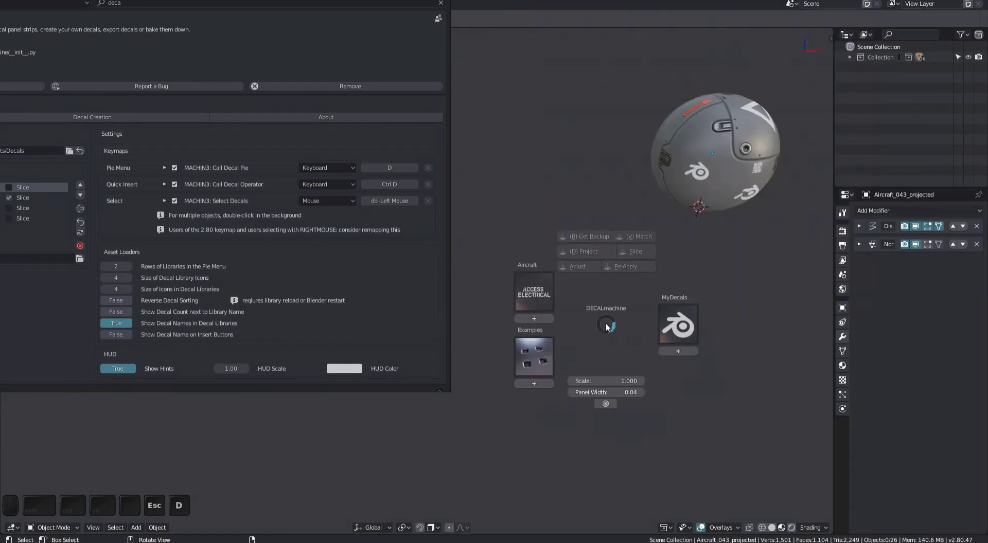
click(677, 333)
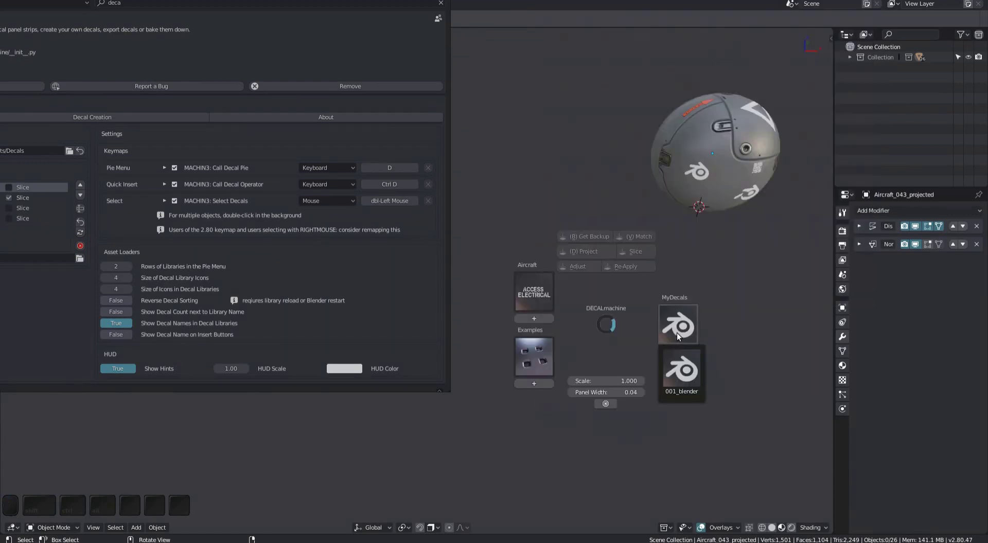
click(696, 391)
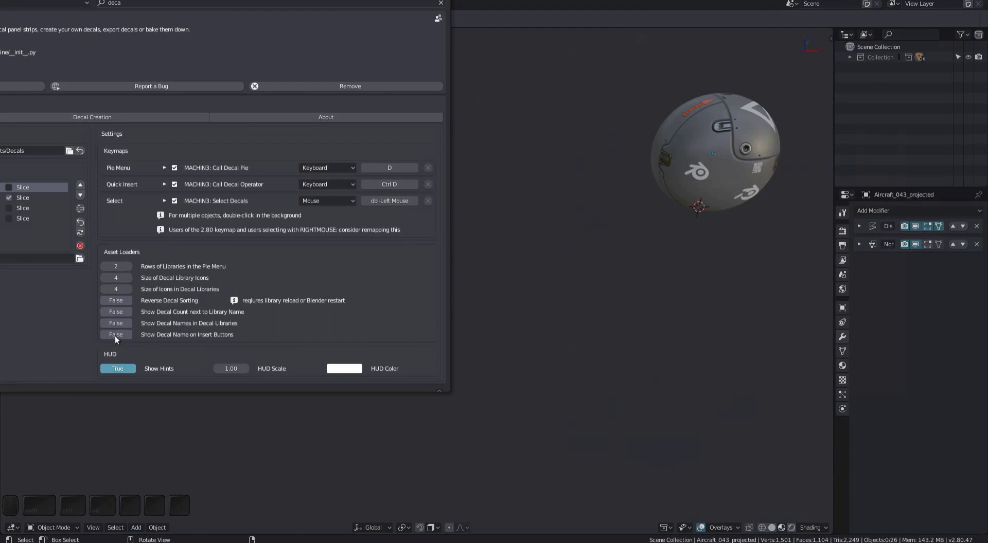
- Temporarily enable Show Decal Name on Insert Buttons to compare the insert buttons in the decal pie menu
key(d)
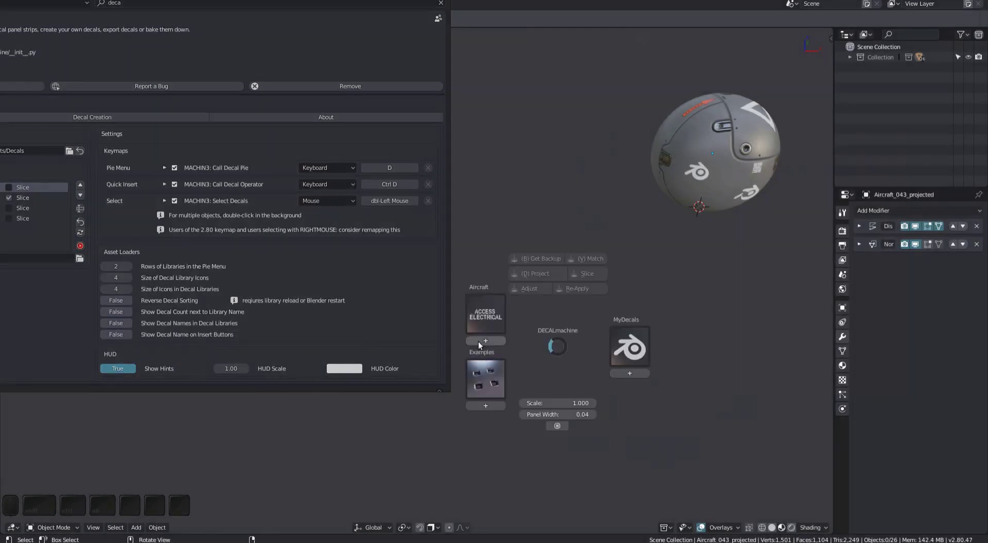
key(Escape)
click(123, 335)
key(d)
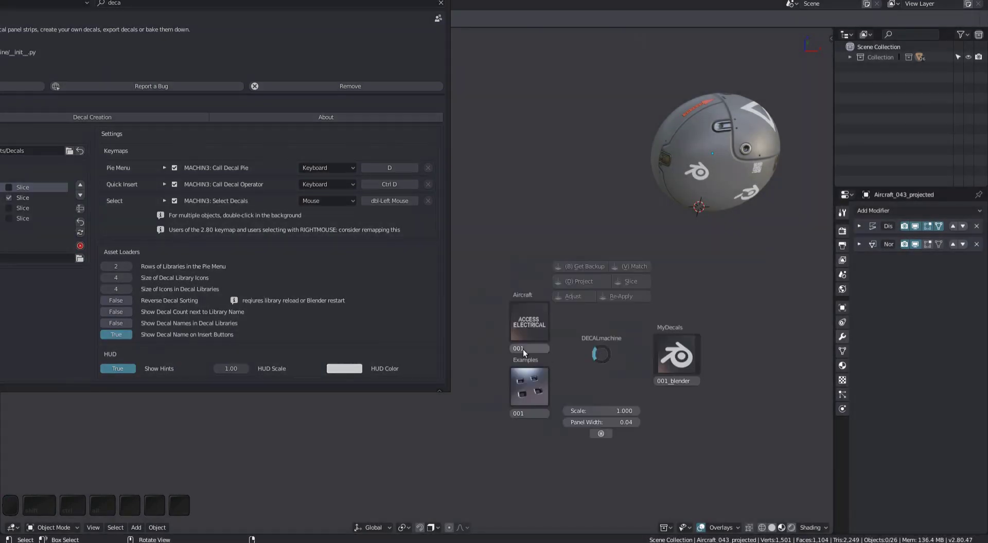
click(681, 378)
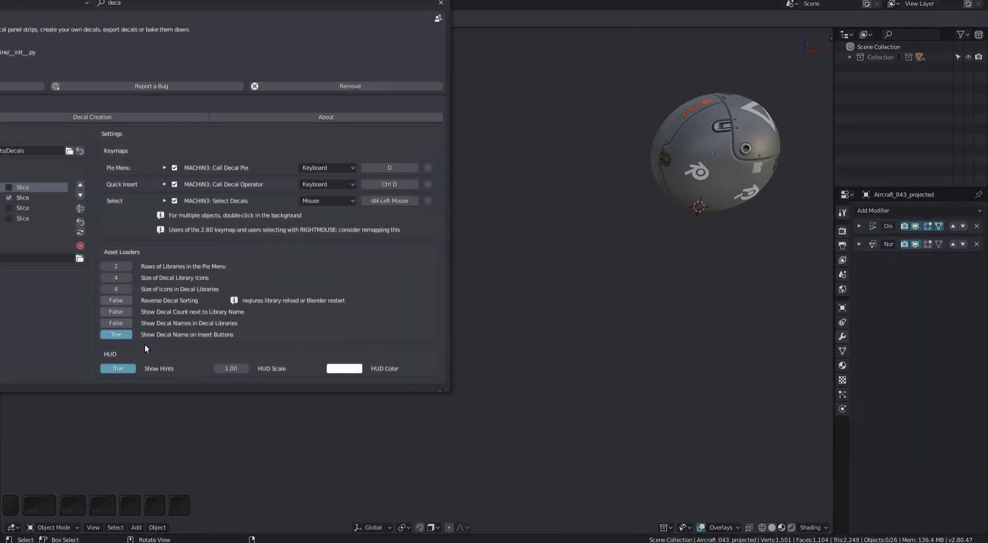
click(129, 337)
- Move the preferences window clear of the sphere and select the white Blender logo decal on its surface
super+drag(306, 322, 485, 344)
super+right_drag(485, 344, 618, 418)
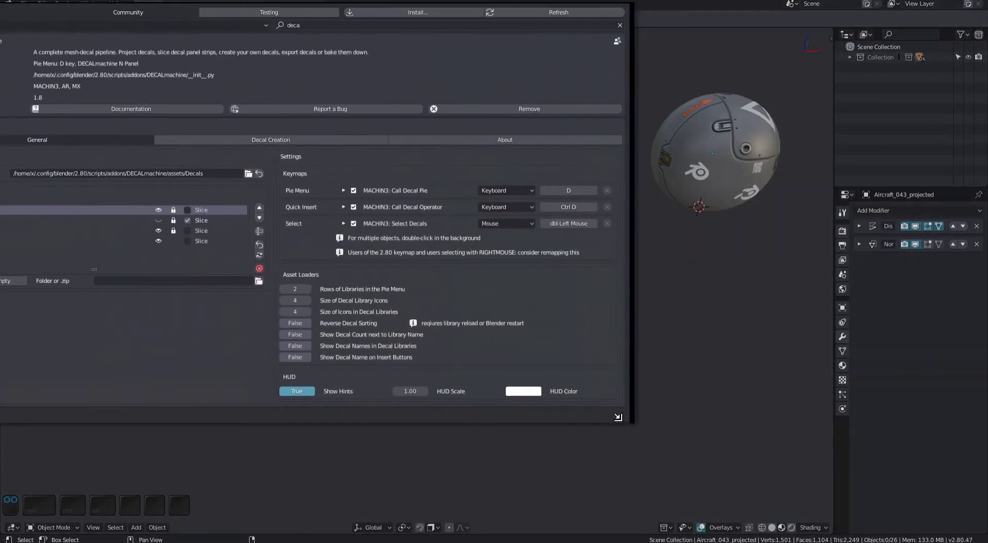
super+drag(584, 365, 449, 297)
shift+middle_drag(618, 275, 583, 360)
scroll(583, 359, down, 1)
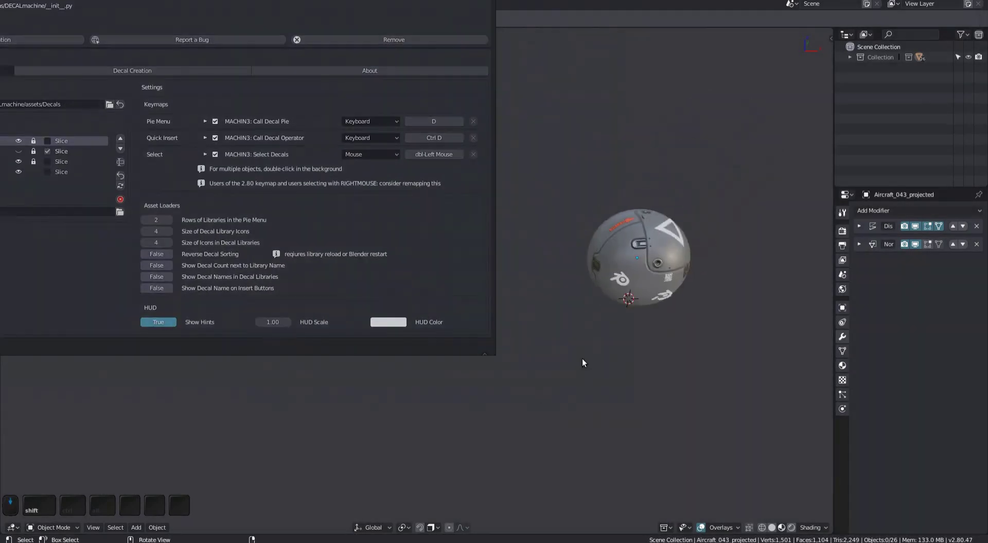
scroll(619, 293, up, 4)
click(632, 278)
scroll(625, 313, up, 2)
click(619, 311)
shift+middle_drag(631, 279, 625, 340)
scroll(631, 325, up, 1)
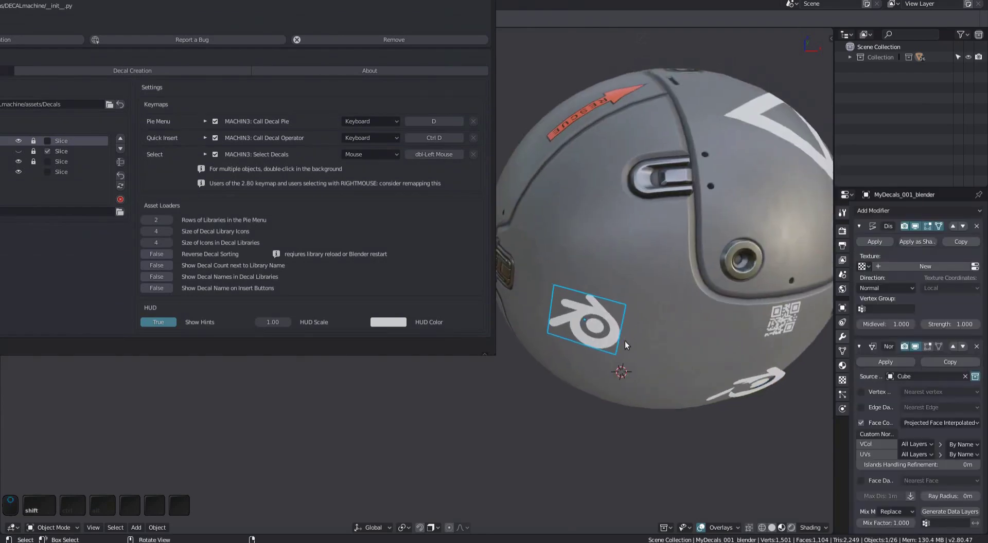
- Compare the Adjust Decal HUD with Show Hints on and off, and leave Show Hints enabled
shift+scroll(625, 341, down, 5)
key(d)
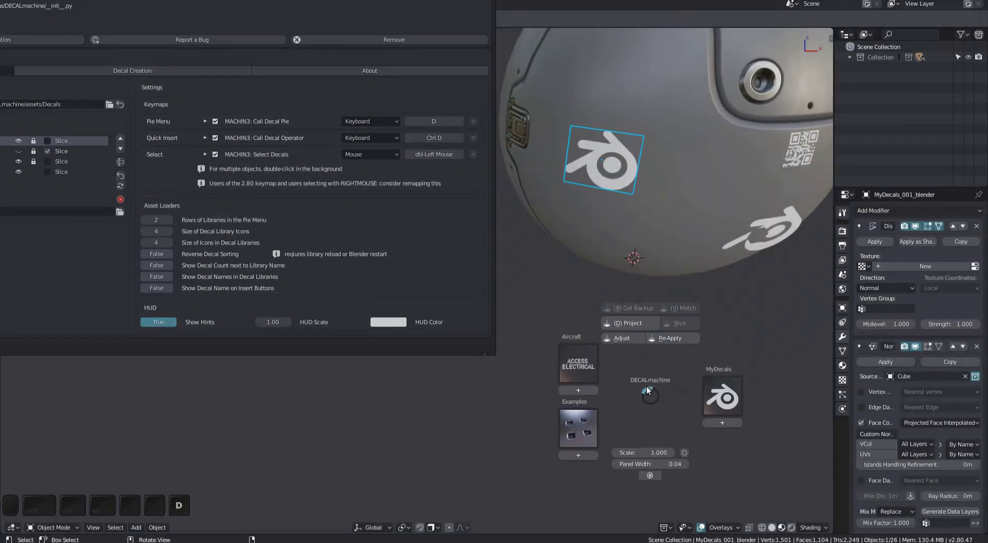
key(a)
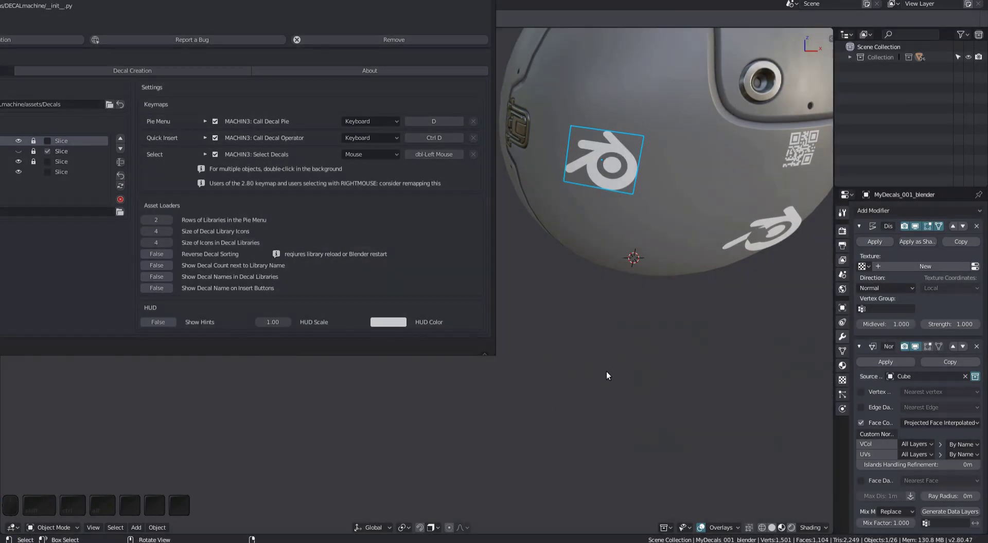
key(d)
key(a)
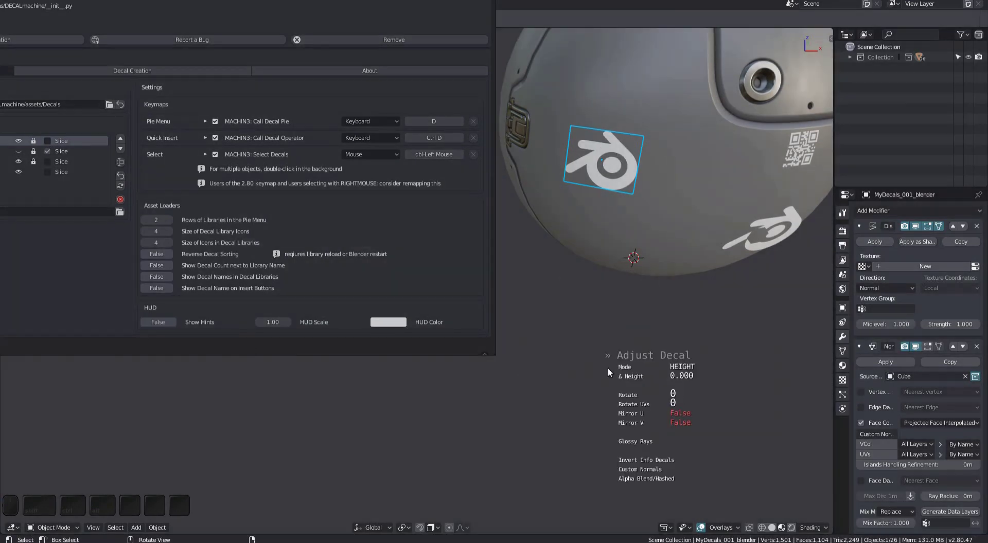
click(158, 322)
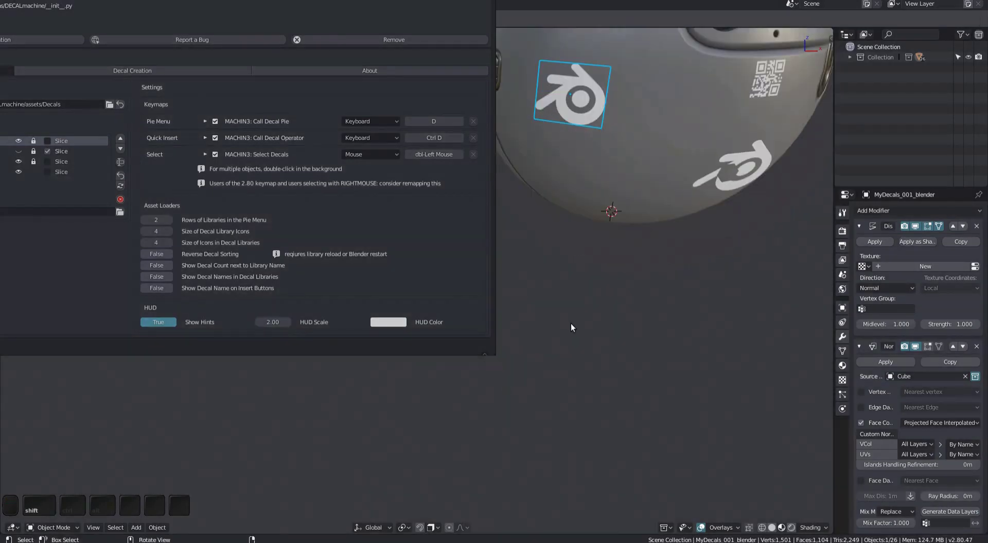
- Set the HUD Scale to 2.00 and view the Adjust Decal HUD for the Blender logo decal
key(d)
key(a)
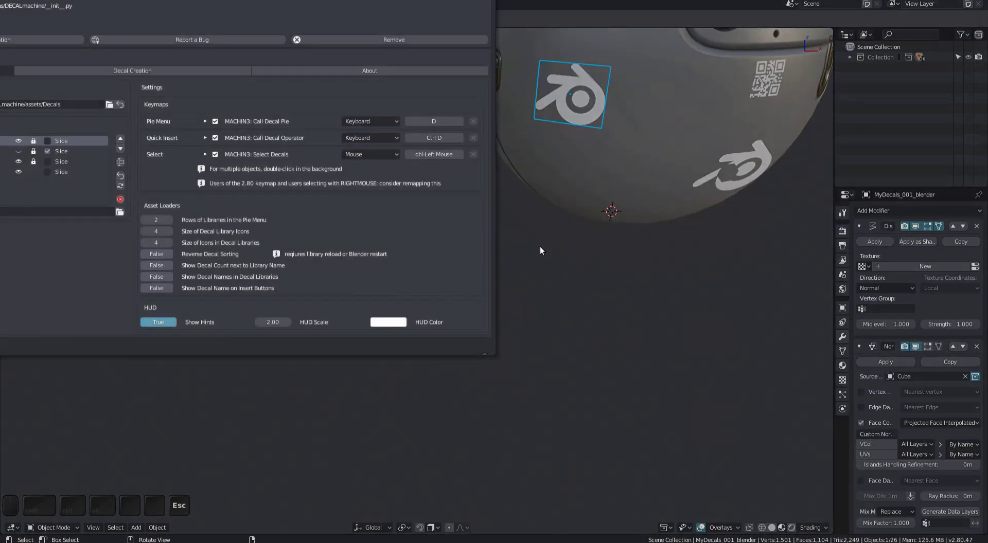
scroll(535, 288, down, 5)
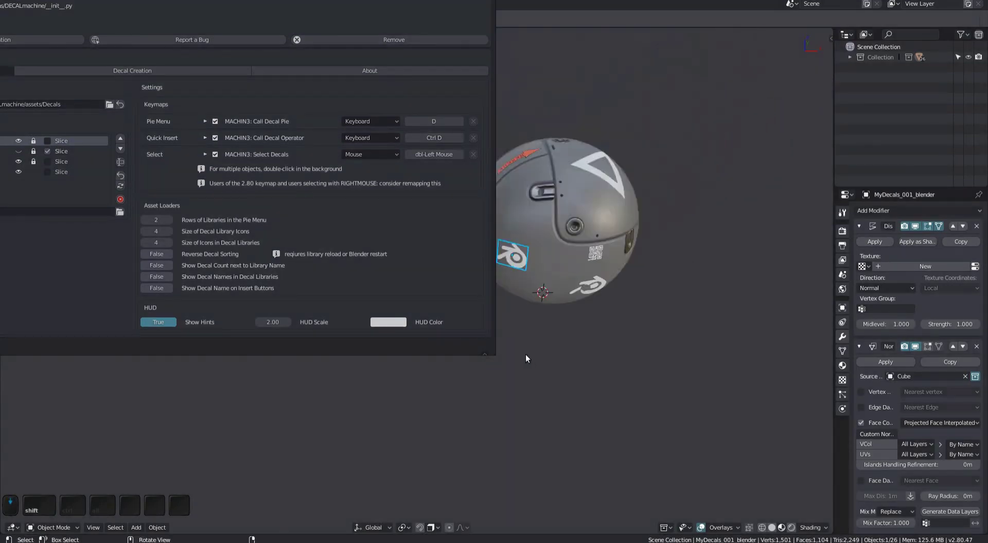
scroll(526, 354, down, 1)
shift+middle_drag(526, 354, 608, 415)
- Lower the interface Resolution Scale to view the Adjust Decal HUD, and restore the scale to 1.00
super+drag(314, 238, 687, 375)
super+drag(211, 156, 228, 188)
click(141, 116)
super+drag(351, 244, 388, 311)
click(508, 190)
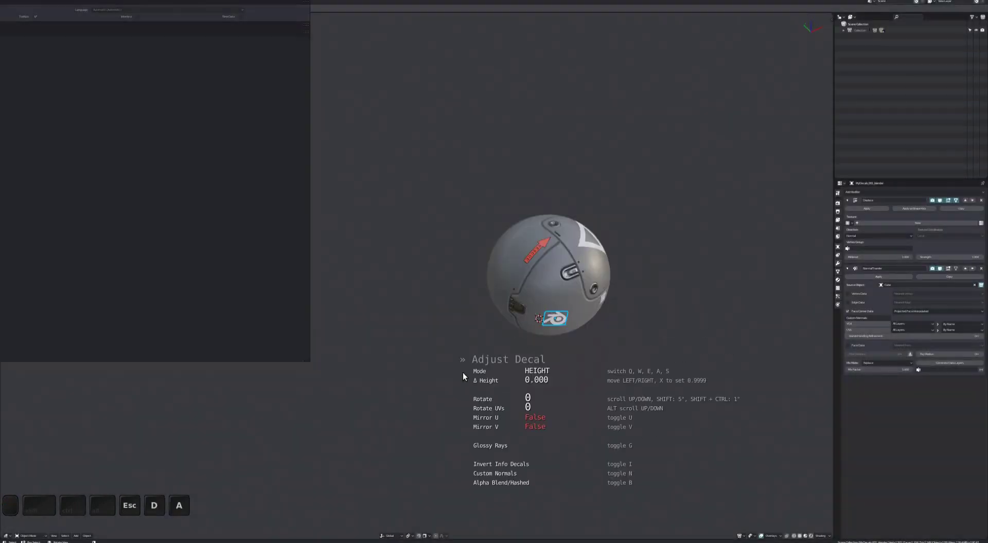
key(Escape)
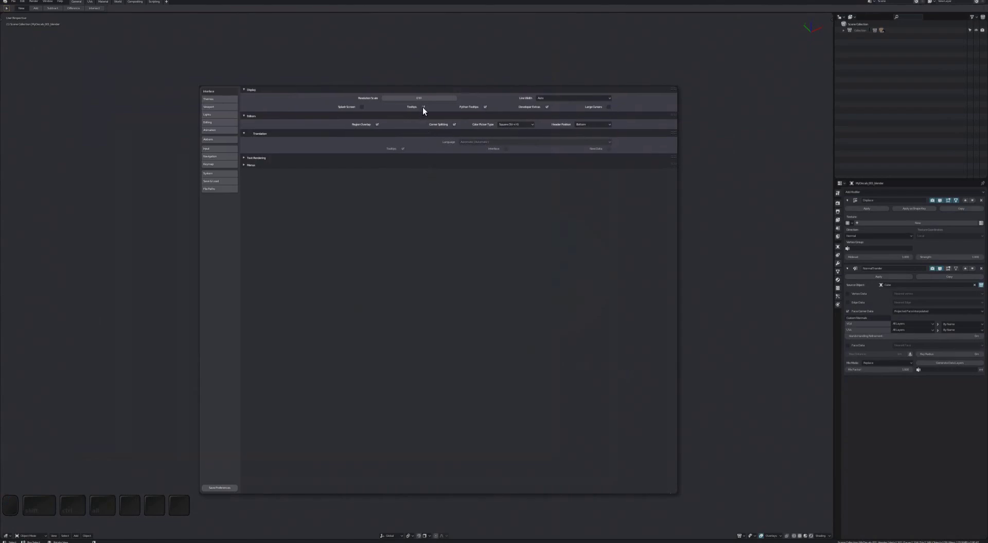
key(Escape)
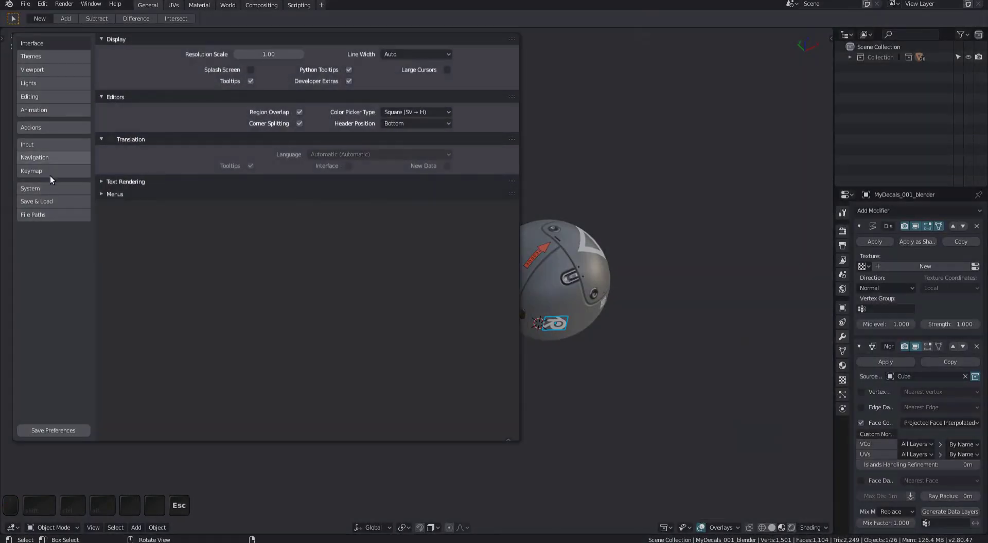
- Return to the DECALmachine add-on preferences and set the HUD Scale to 1.00
click(31, 127)
alt+drag(276, 375, 254, 352)
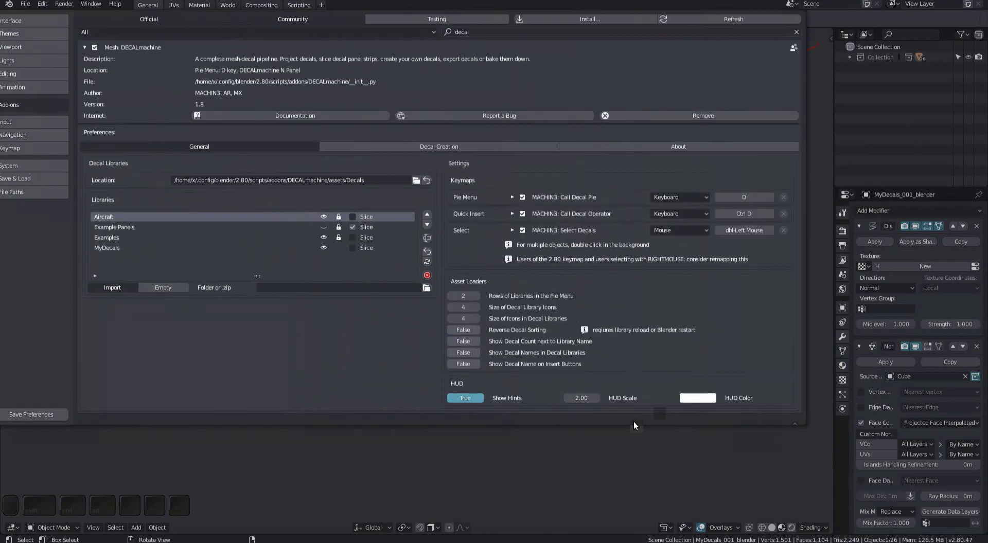
alt+drag(669, 339, 261, 294)
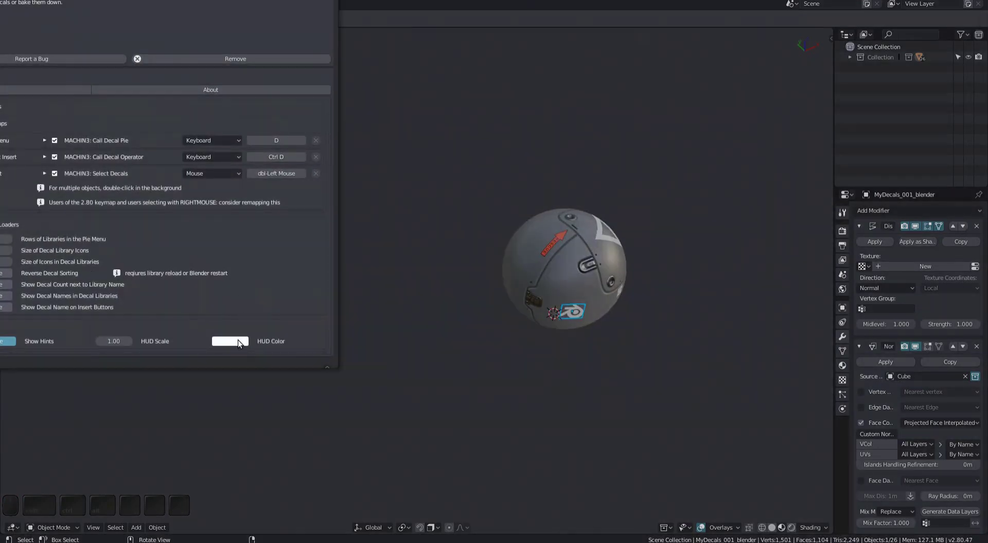
- Set the HUD Color to a light blue
click(237, 342)
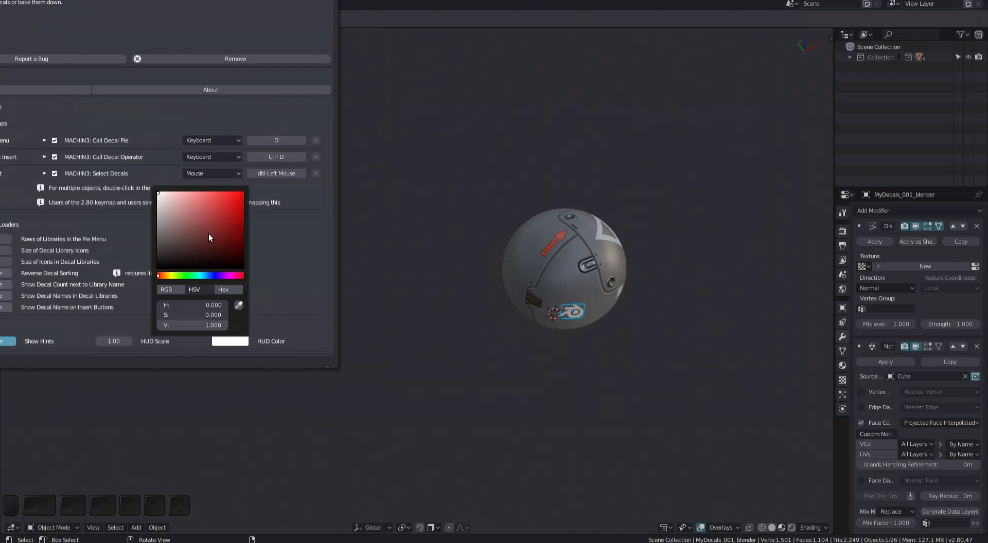
drag(194, 204, 186, 191)
mouse_move(204, 276)
mouse_down()
mouse_move(222, 276)
mouse_move(212, 276)
mouse_up()
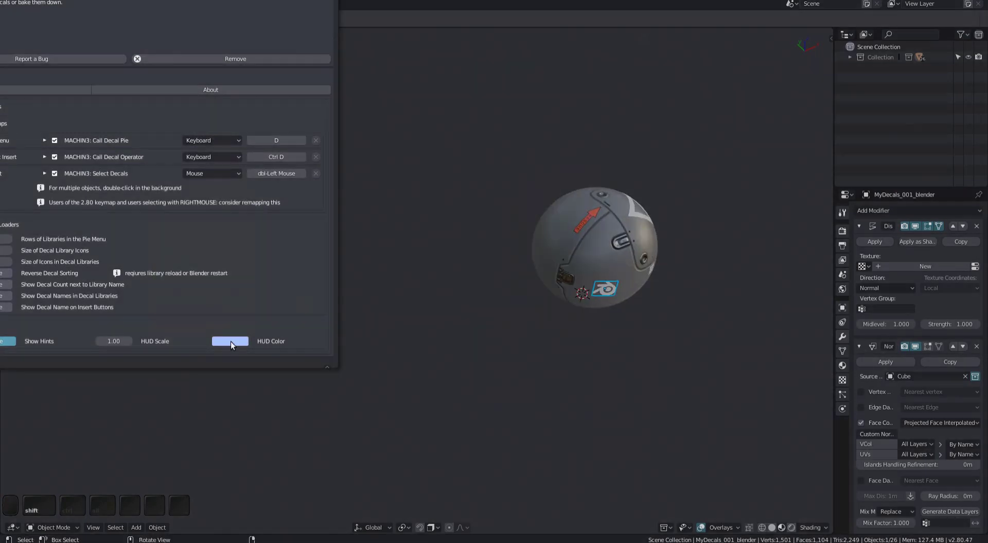
- Set the HUD Color to black and preview it in the viewport
click(231, 341)
click(158, 267)
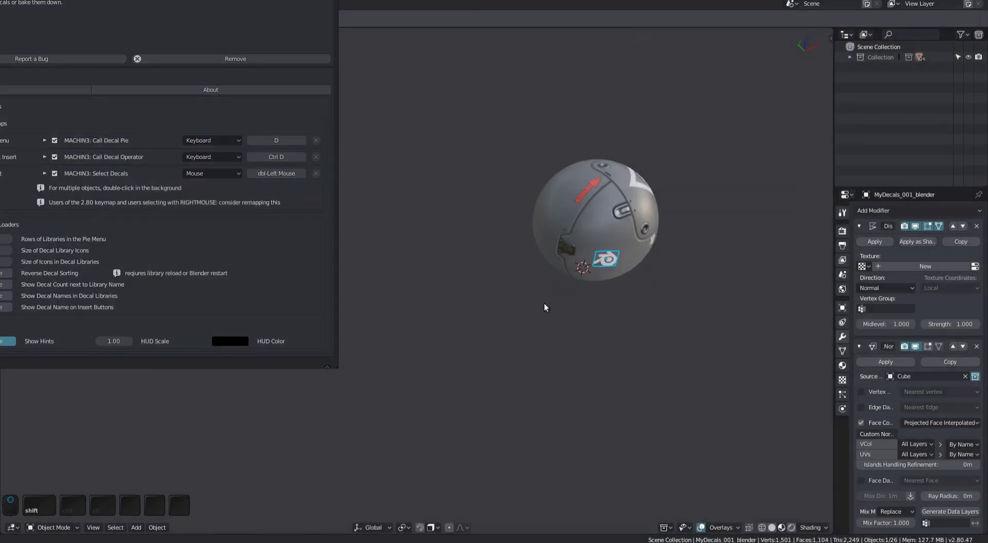
key(Escape)
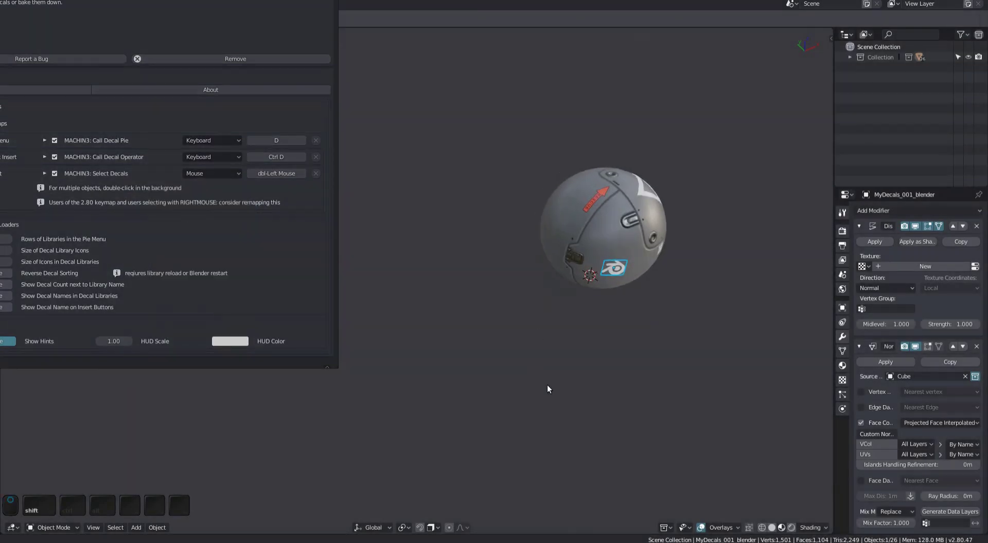
- Restore the HUD Color to white and check the Adjust Decal HUD on the selected decal
key(d)
key(a)
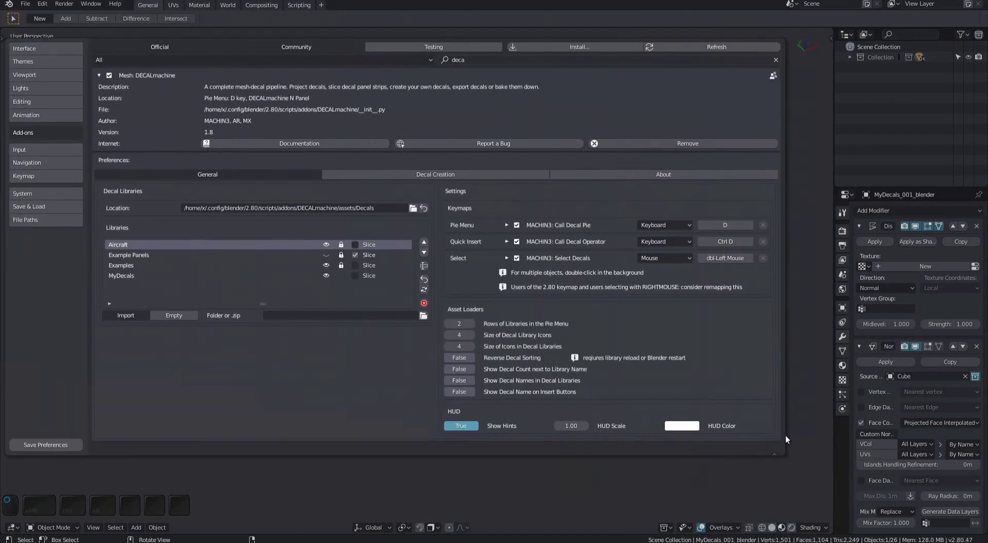
drag(785, 436, 793, 450)
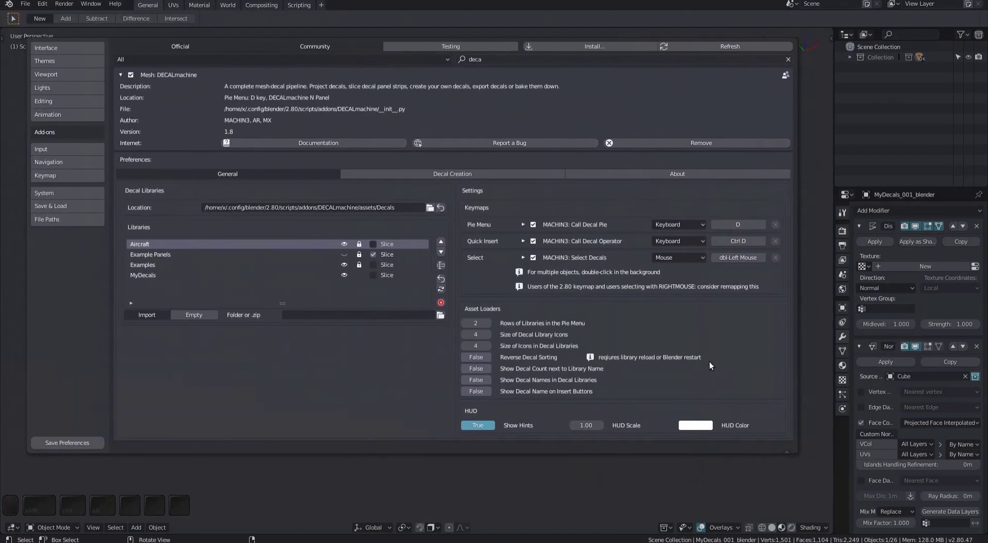
- Examine the PIL status and Decal Creator setting in the Decal Creation preferences, and return to the General preferences
click(480, 175)
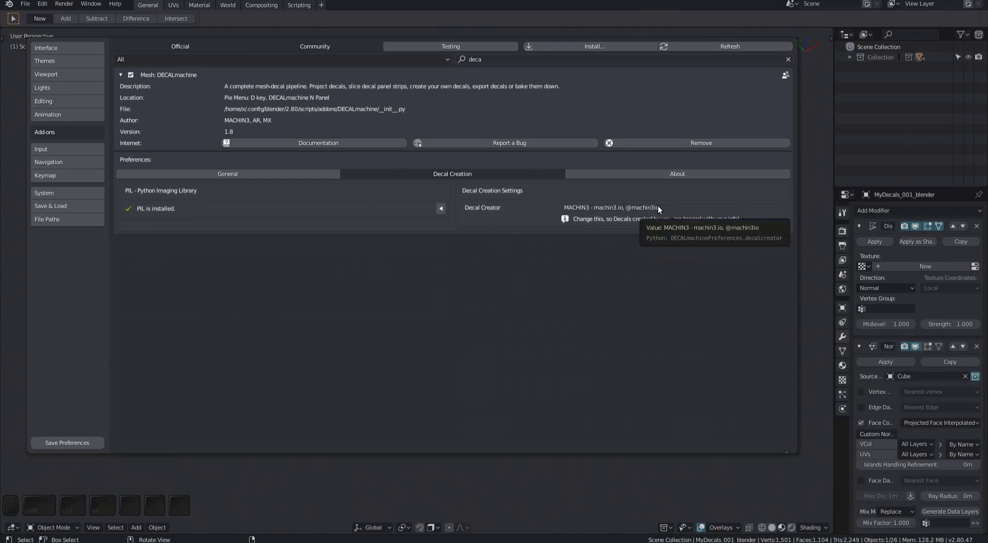
click(298, 175)
- Close the preferences, select all objects and frame the decal-covered sphere
super+drag(452, 354, 432, 348)
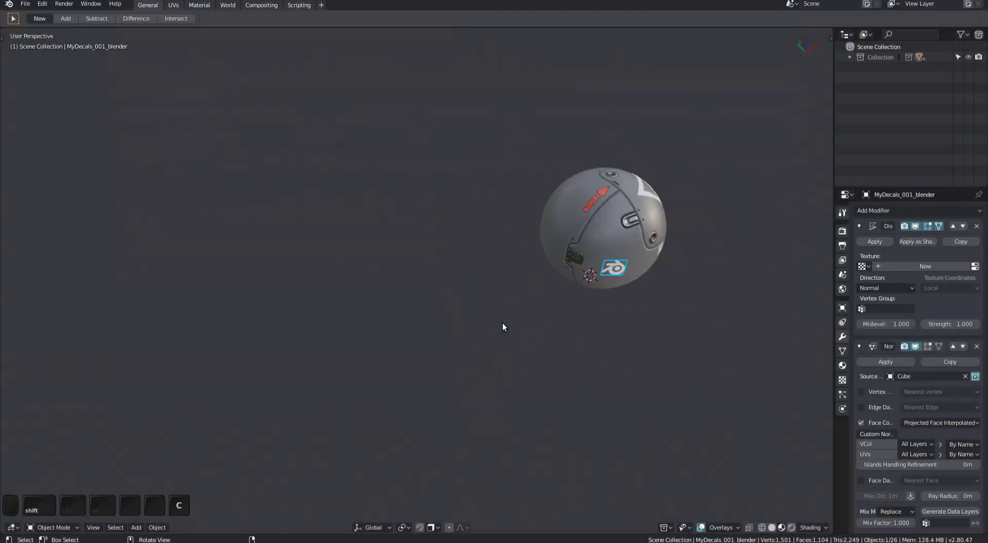
middle_drag(503, 323, 472, 347)
scroll(557, 323, up, 4)
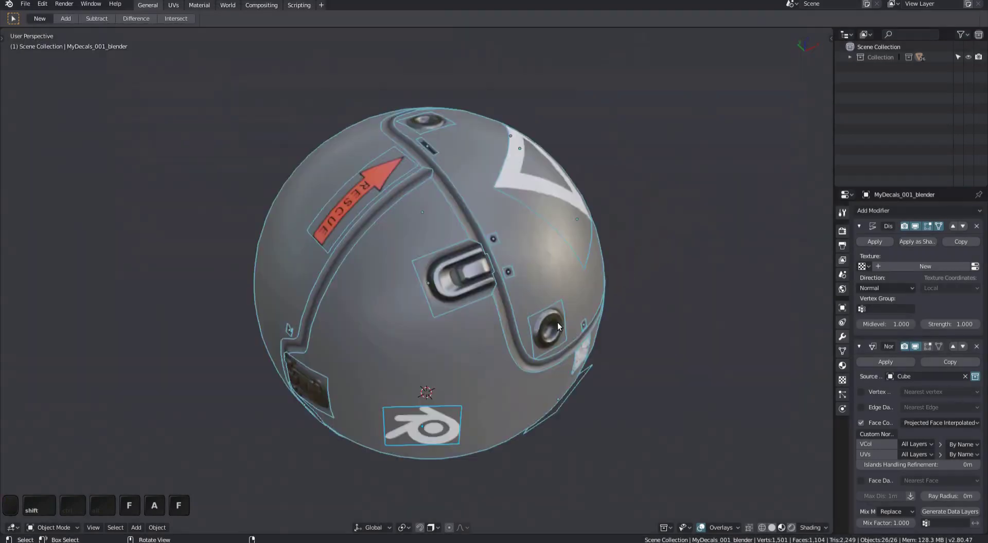